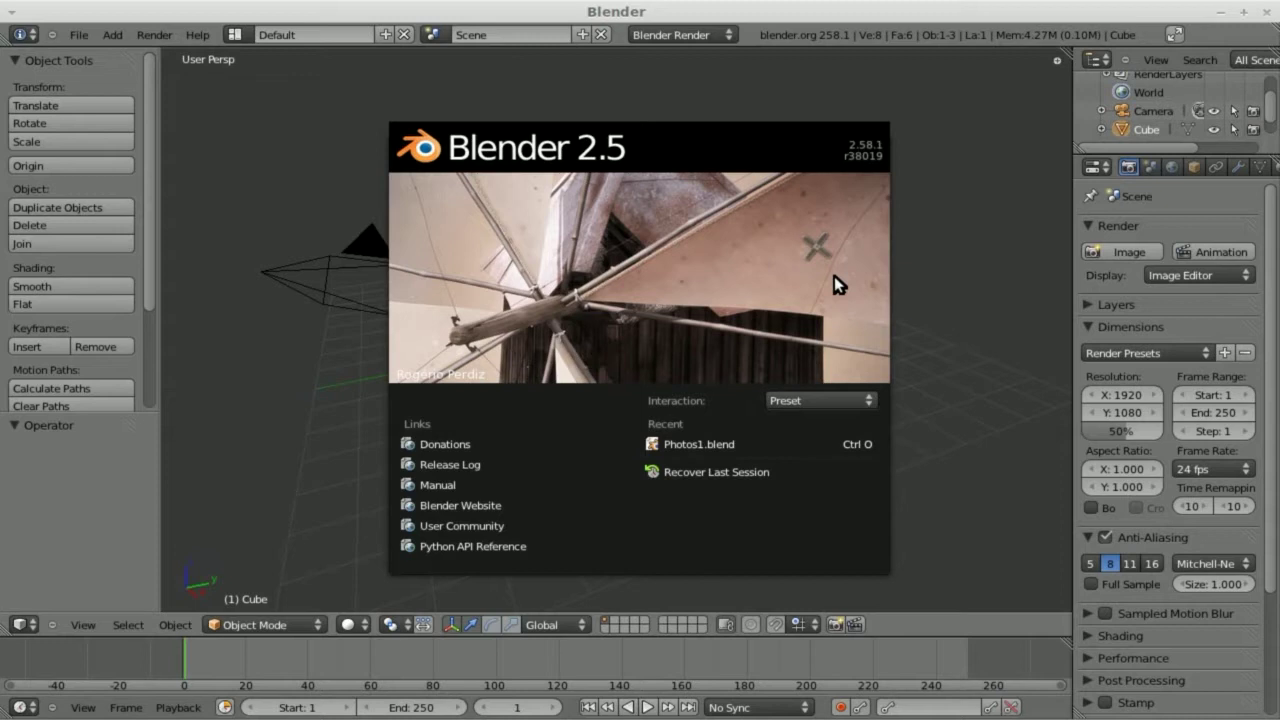
# - Dismiss the splash screen and delete the default cube
pyautogui.click(834, 276)
pyautogui.press('x')
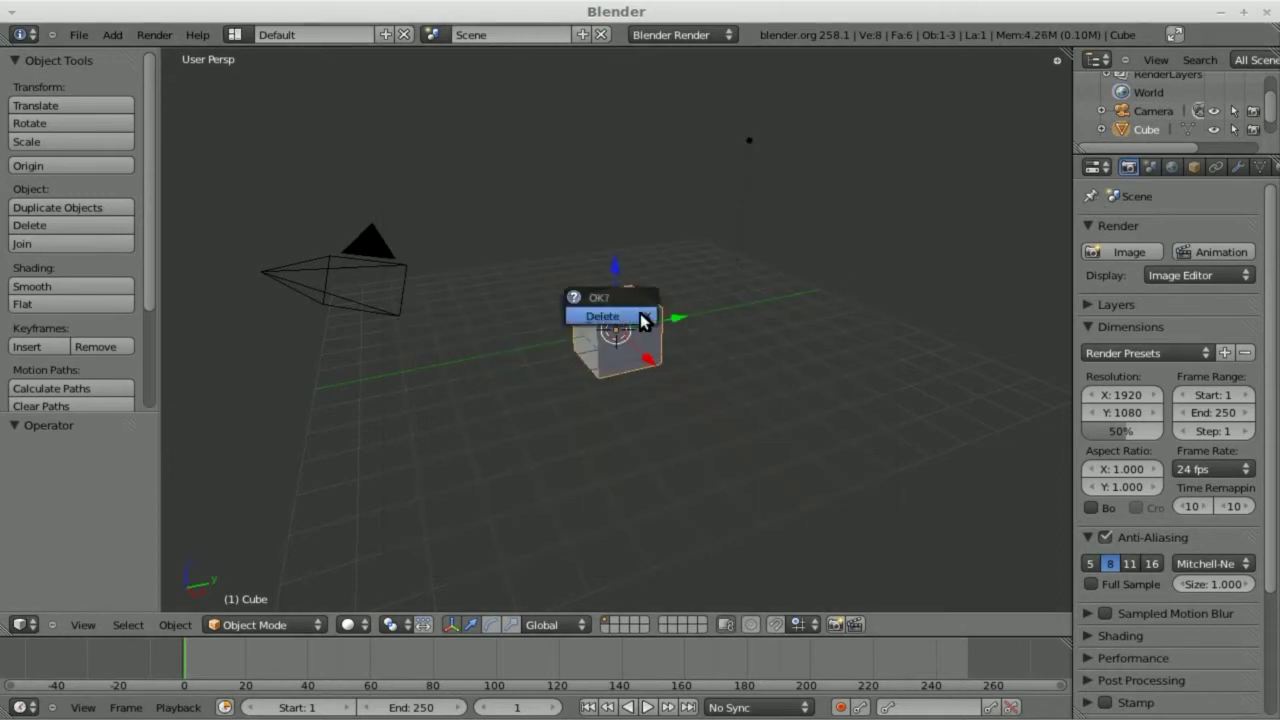
pyautogui.click(641, 318)
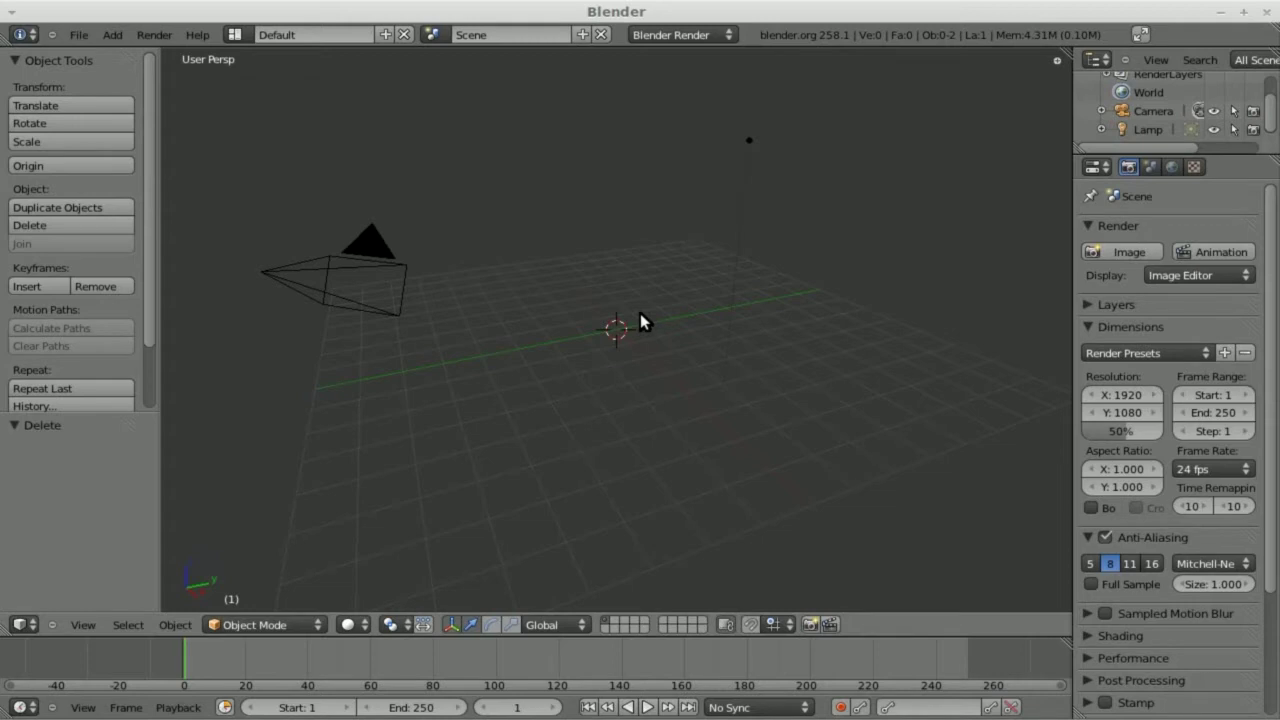
# - Add a fresh cube at the scene centre and hide the tool shelf
pyautogui.press('space')
pyautogui.write('cube')
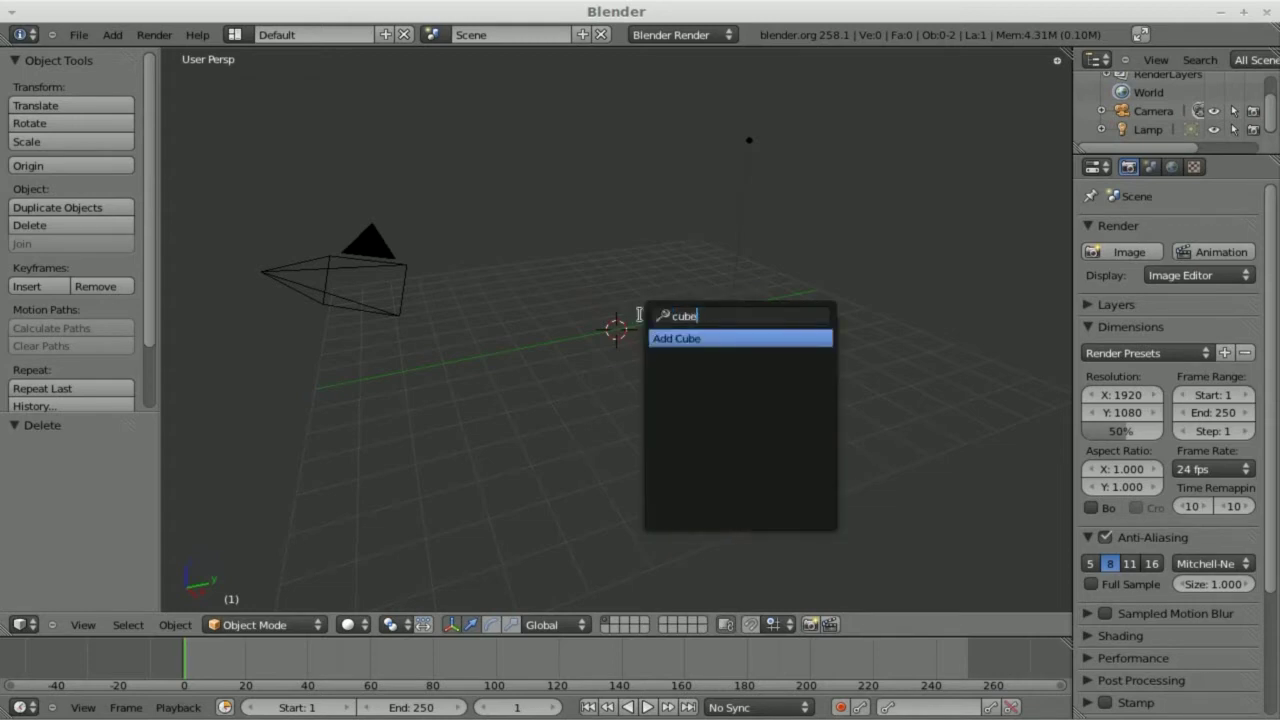
pyautogui.press('Return')
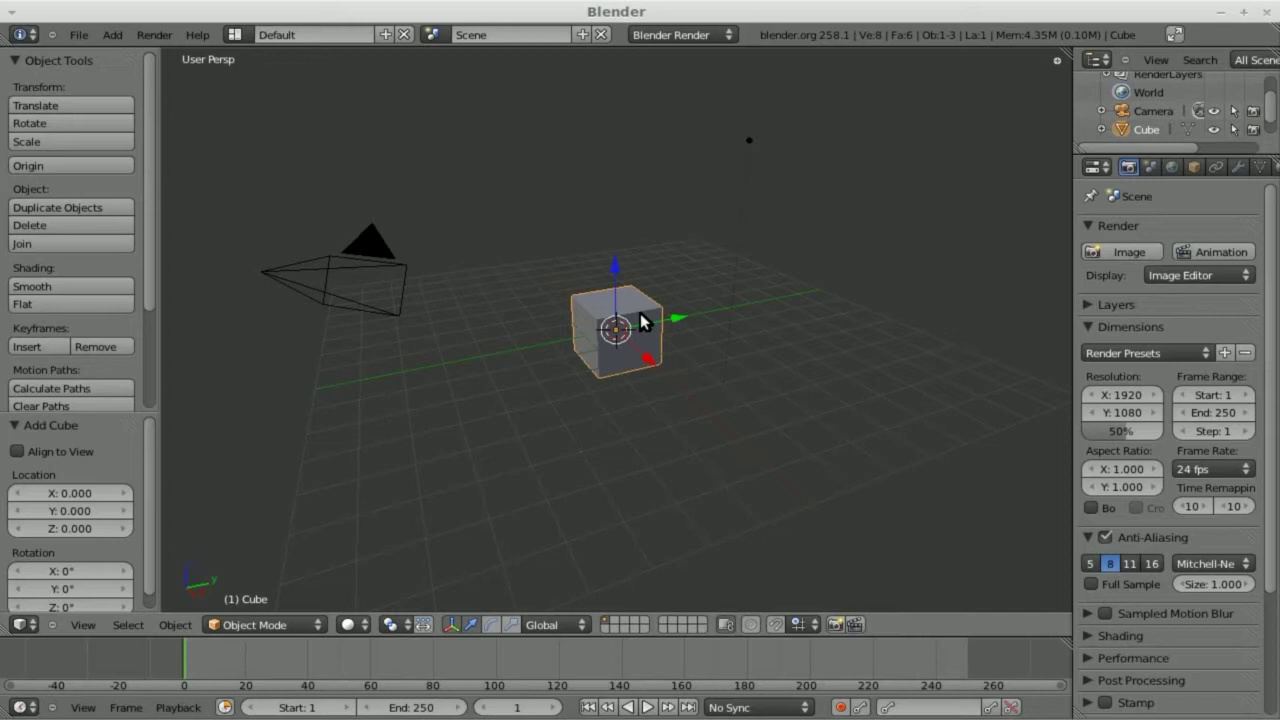
pyautogui.press('t')
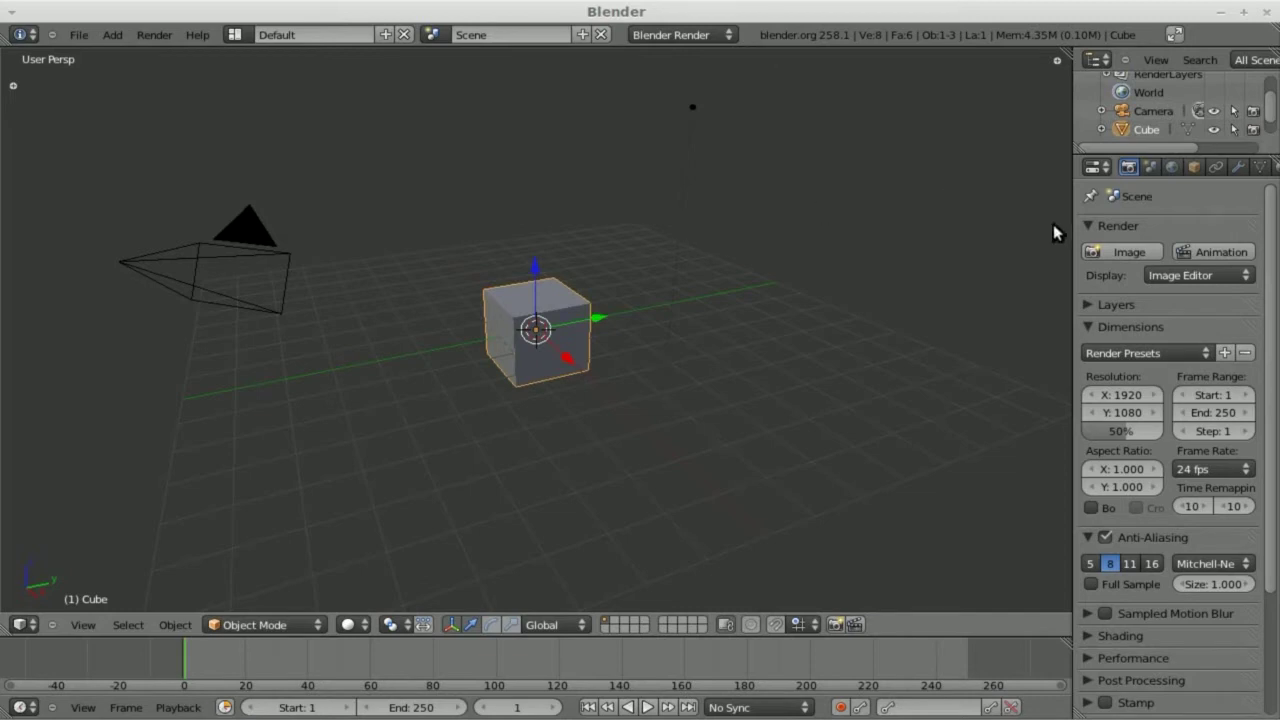
# - Give the cube a new material with a new Image or Movie texture
pyautogui.moveTo(1066, 230); pyautogui.dragTo(960, 232)
pyautogui.click(1170, 166)
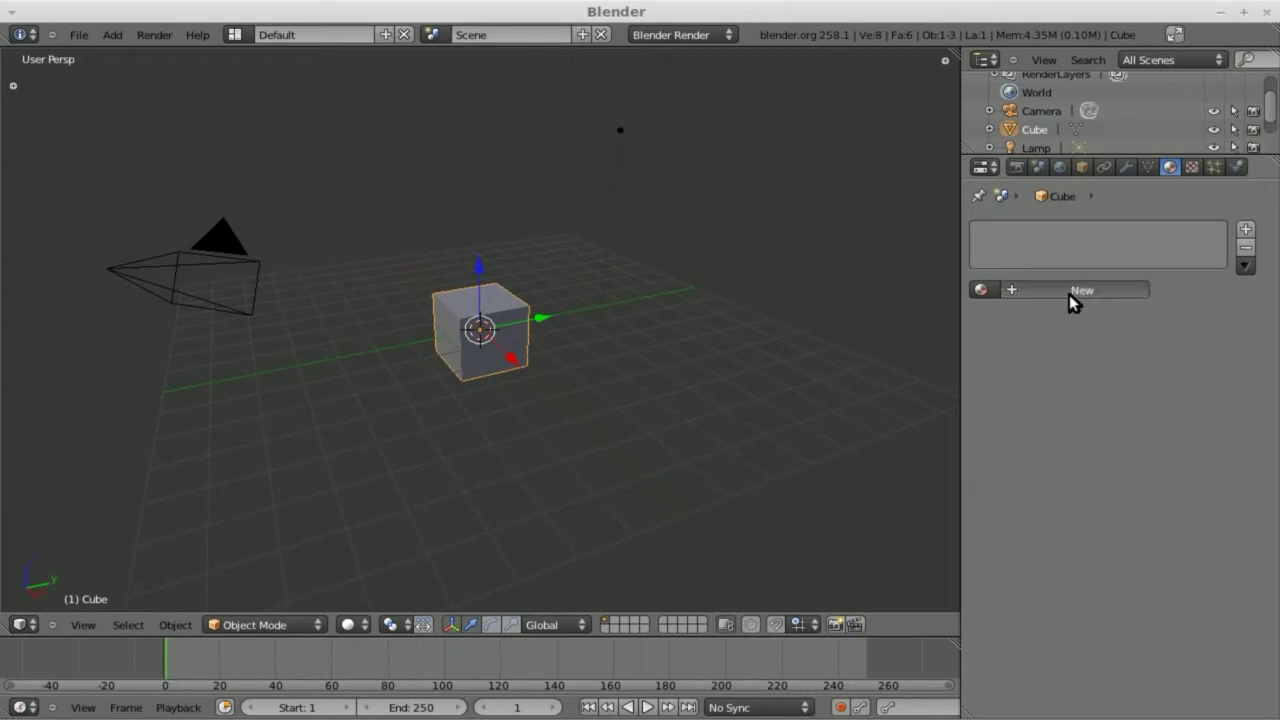
pyautogui.click(1069, 294)
pyautogui.click(1194, 167)
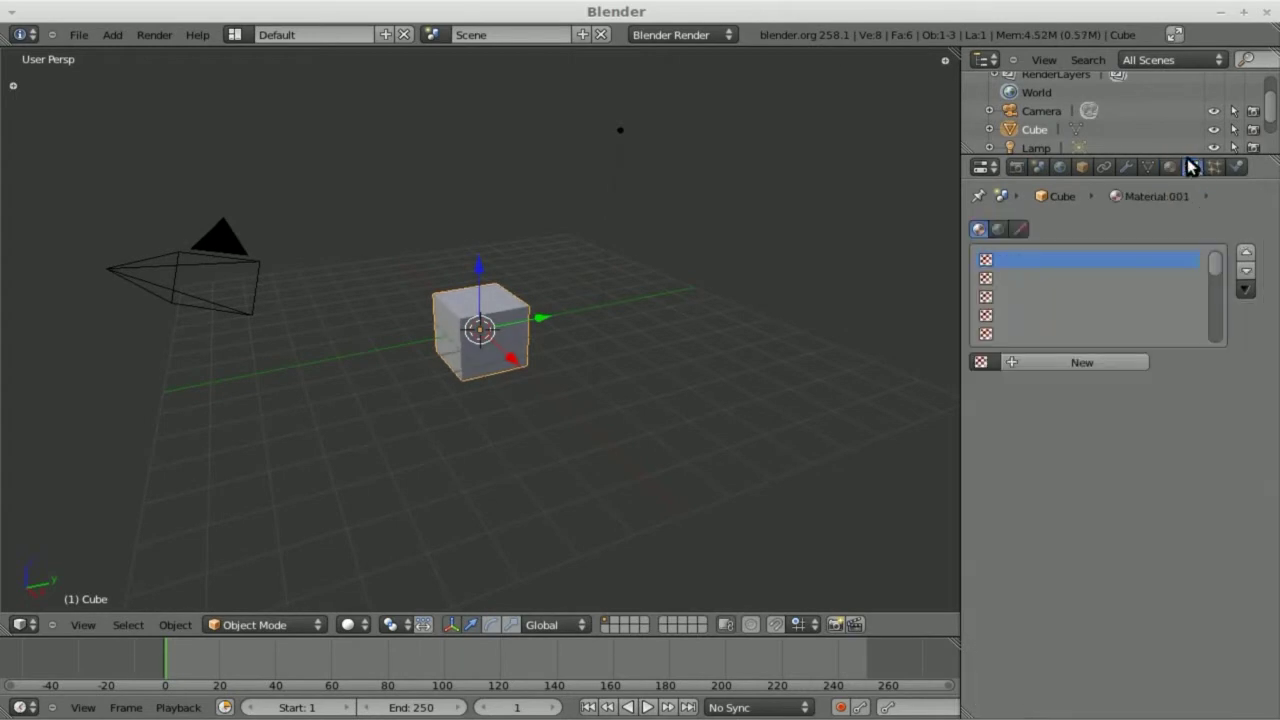
pyautogui.click(1059, 359)
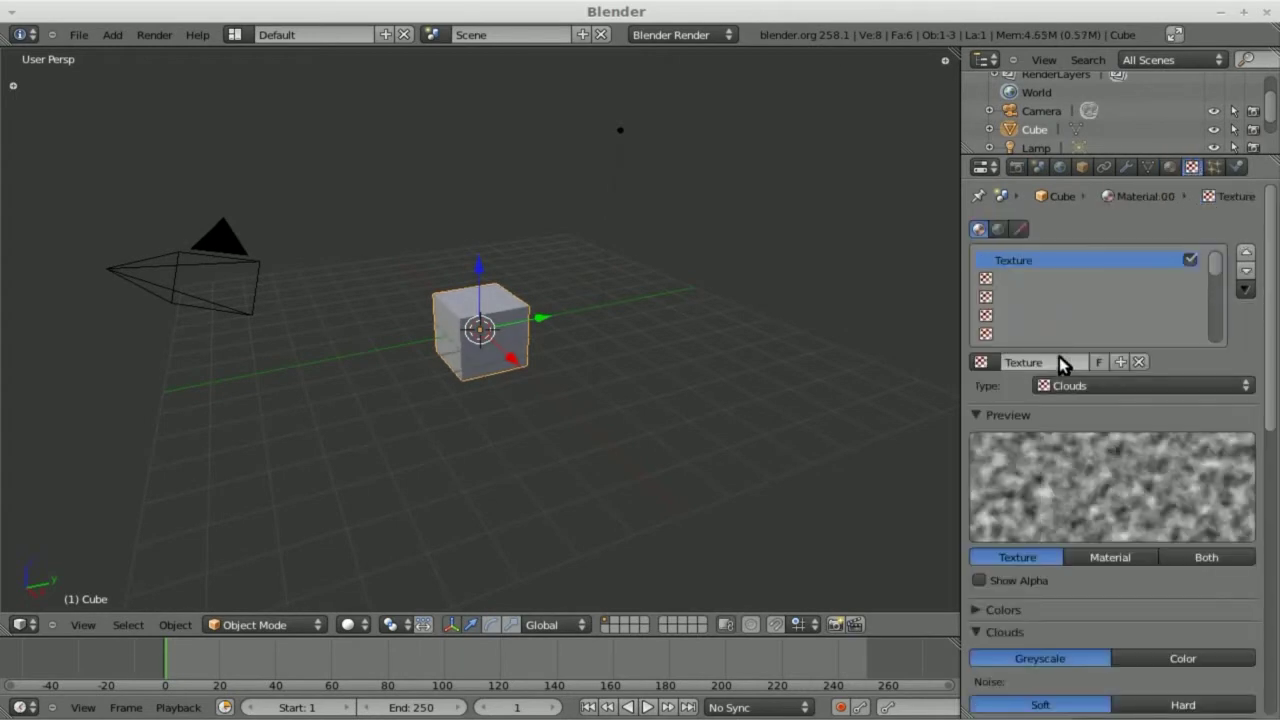
pyautogui.click(1067, 384)
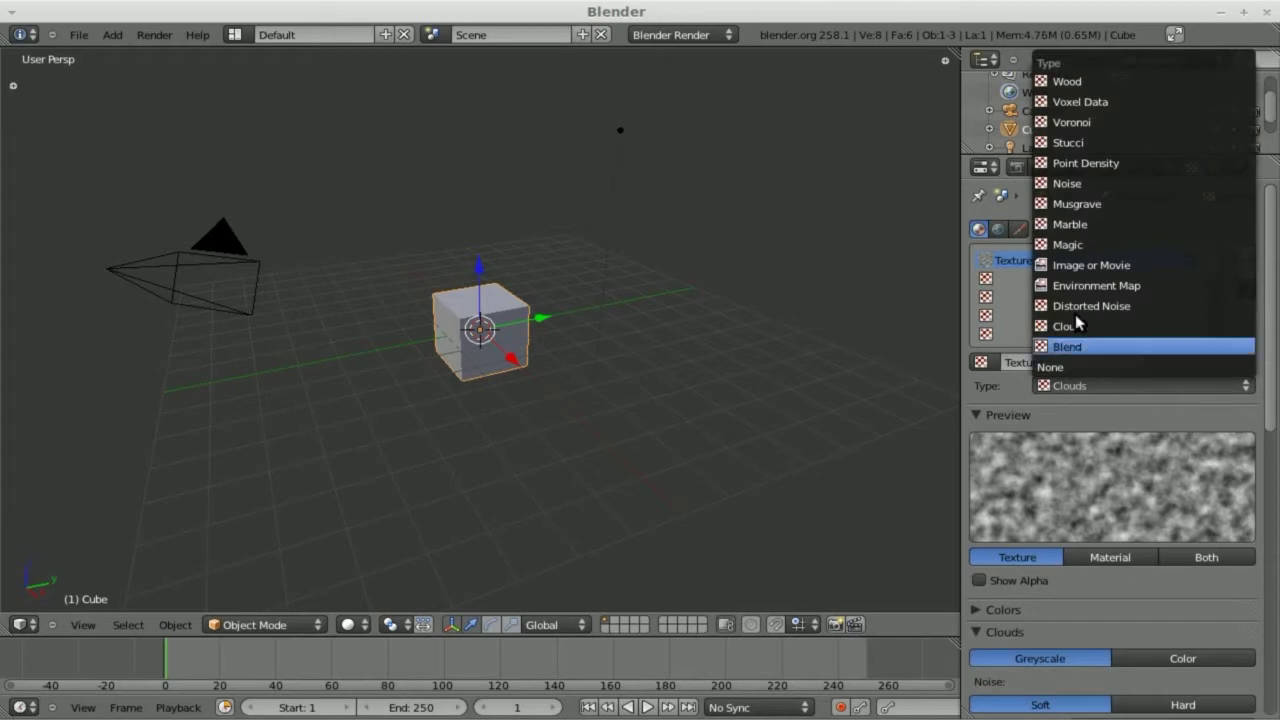
pyautogui.click(1090, 265)
# - Load Bishop_Tongue.JPG from Pictures/2011/07/23 as the texture image
pyautogui.click(1167, 653)
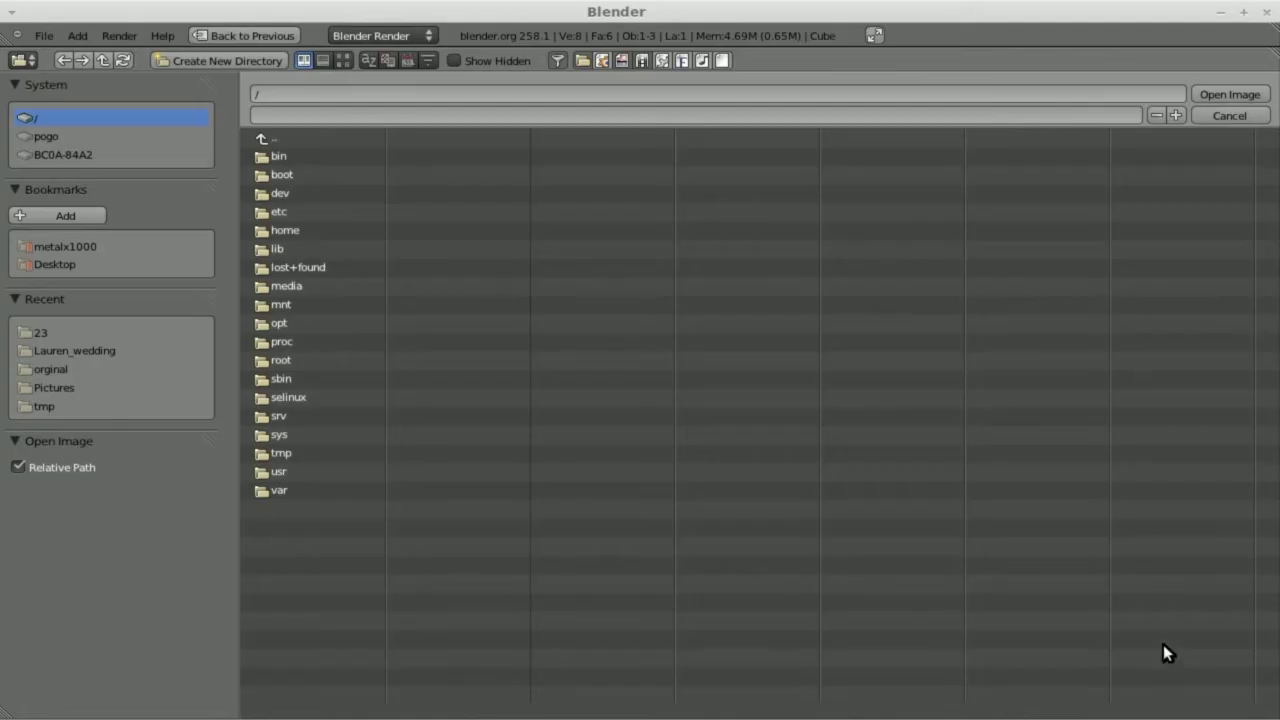
pyautogui.click(65, 388)
pyautogui.click(307, 156)
pyautogui.click(307, 156)
pyautogui.click(307, 156)
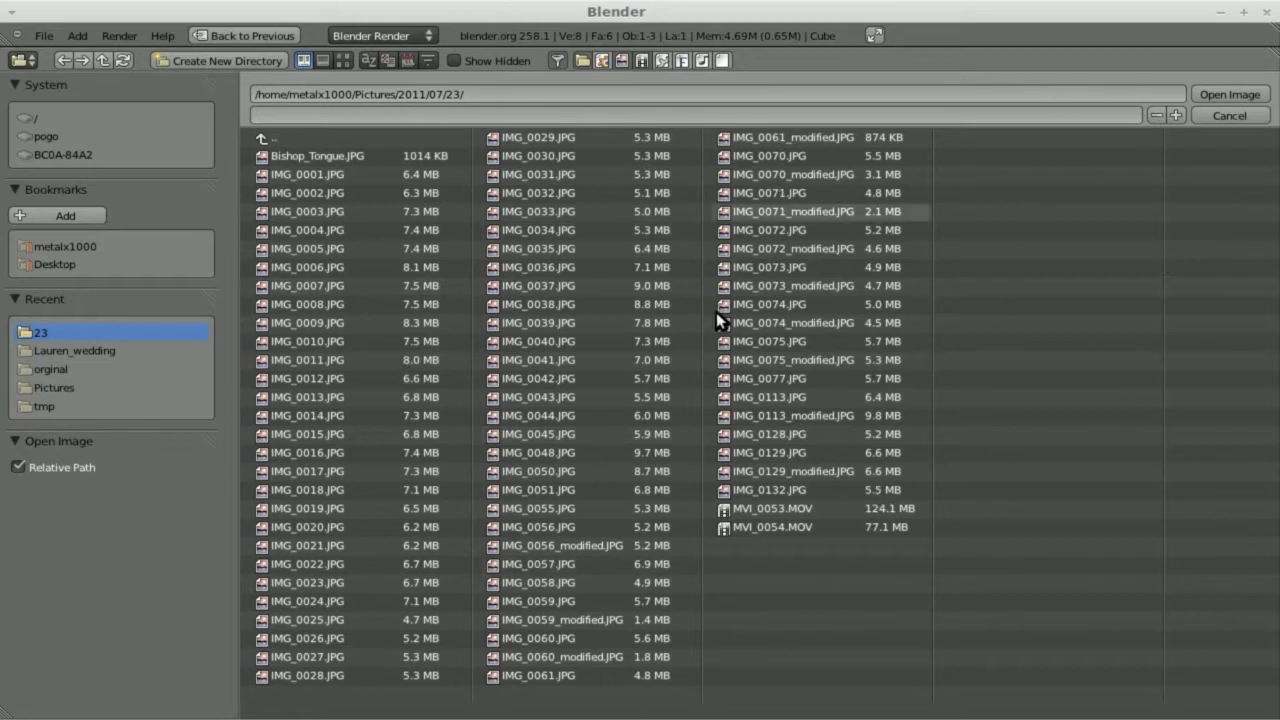
pyautogui.click(350, 55)
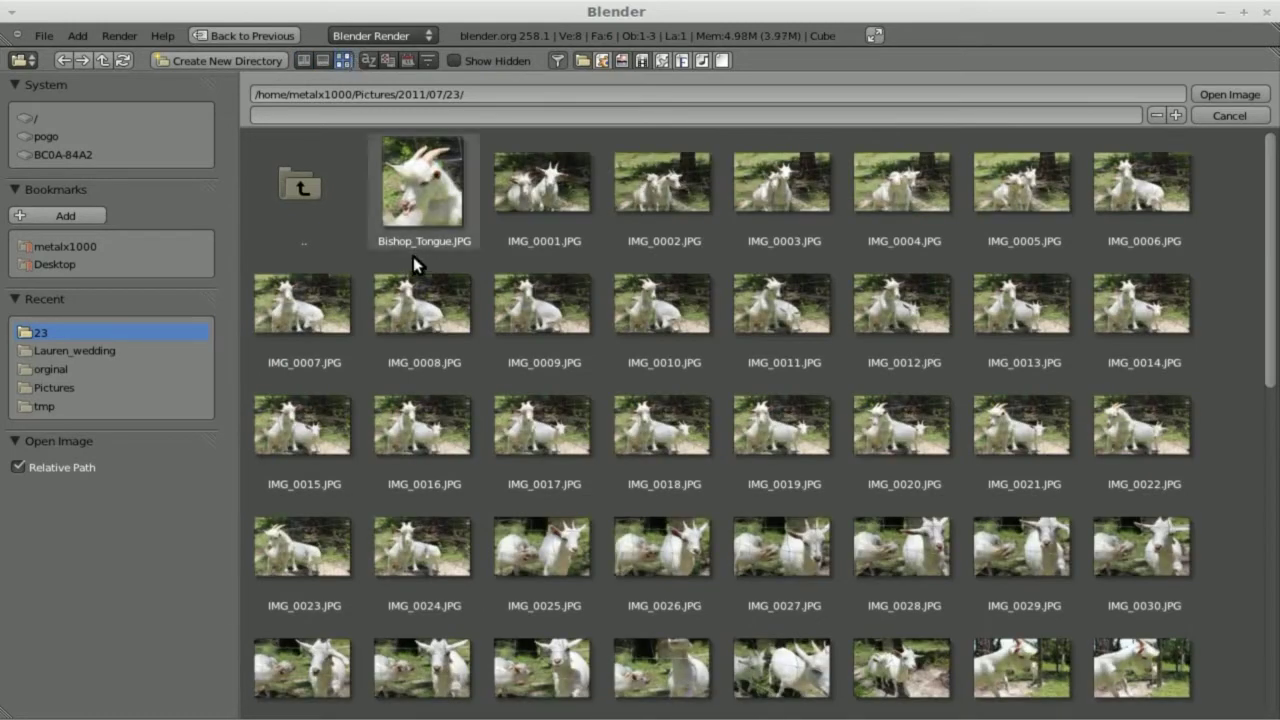
pyautogui.click(423, 172)
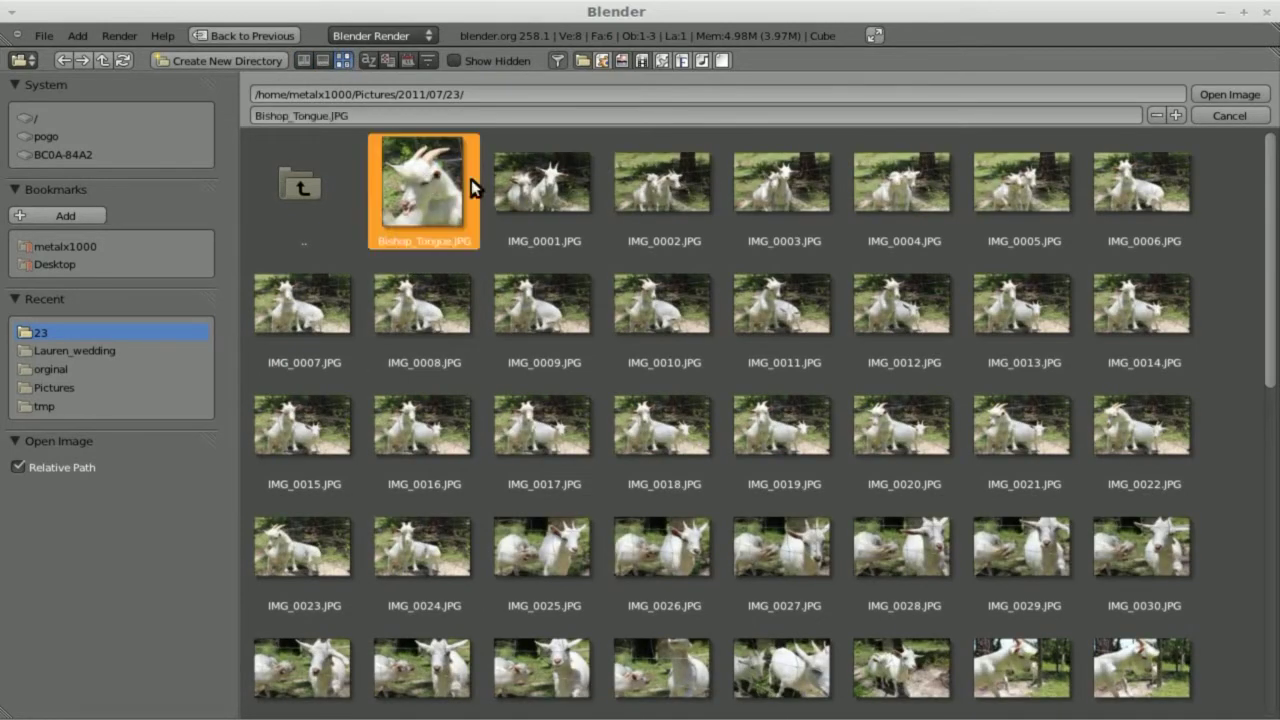
pyautogui.click(1220, 92)
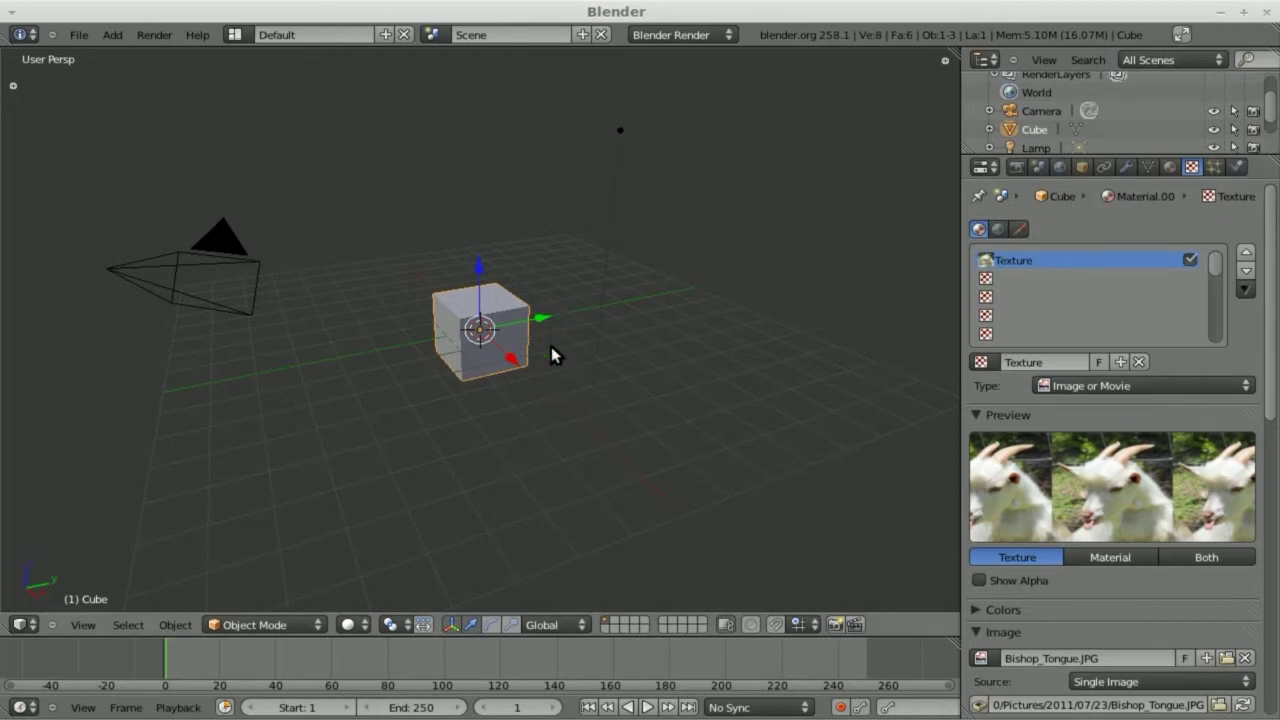
# - Render the textured cube, move the lamp lower right in top view, and re-render
pyautogui.press('F12')
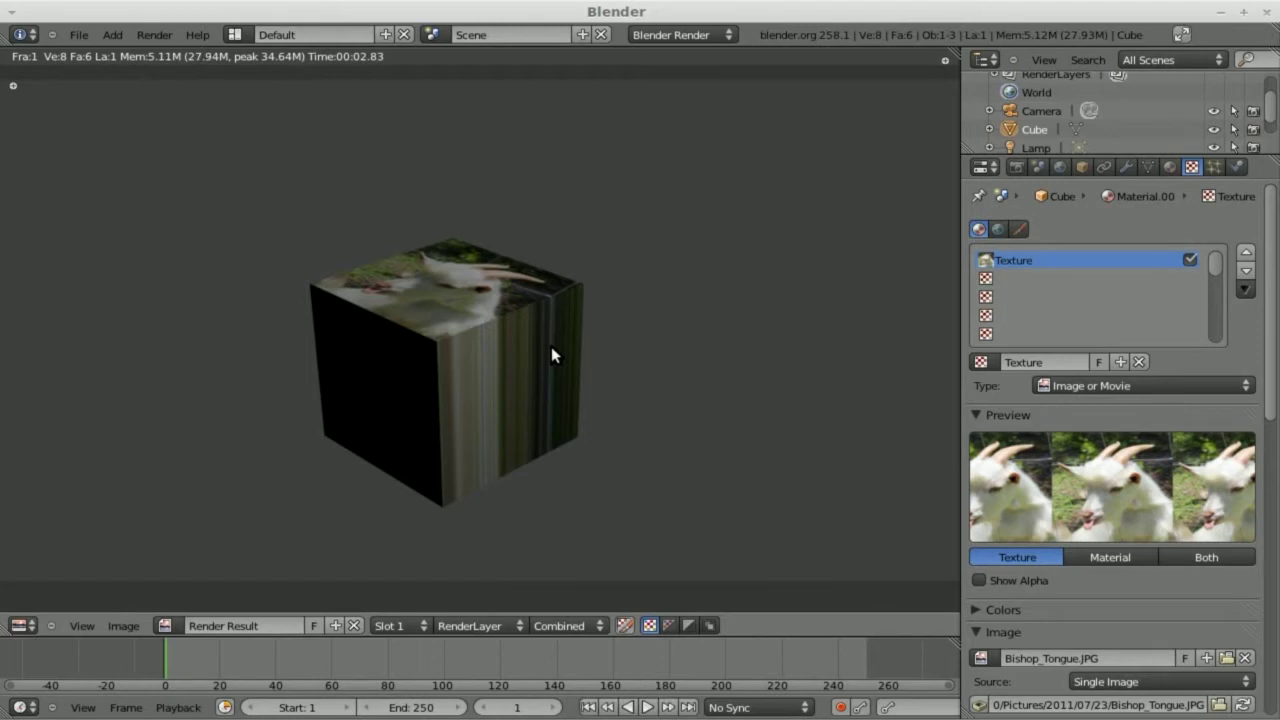
pyautogui.press('Escape')
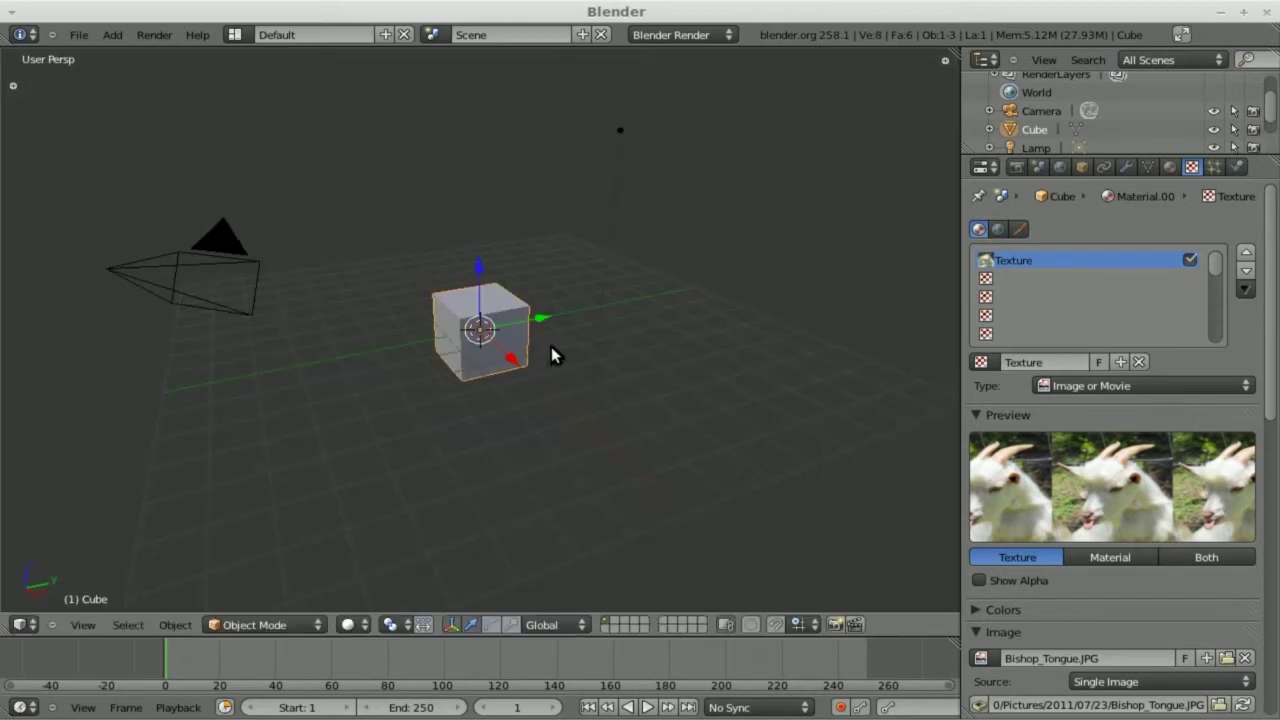
pyautogui.rightClick(632, 129)
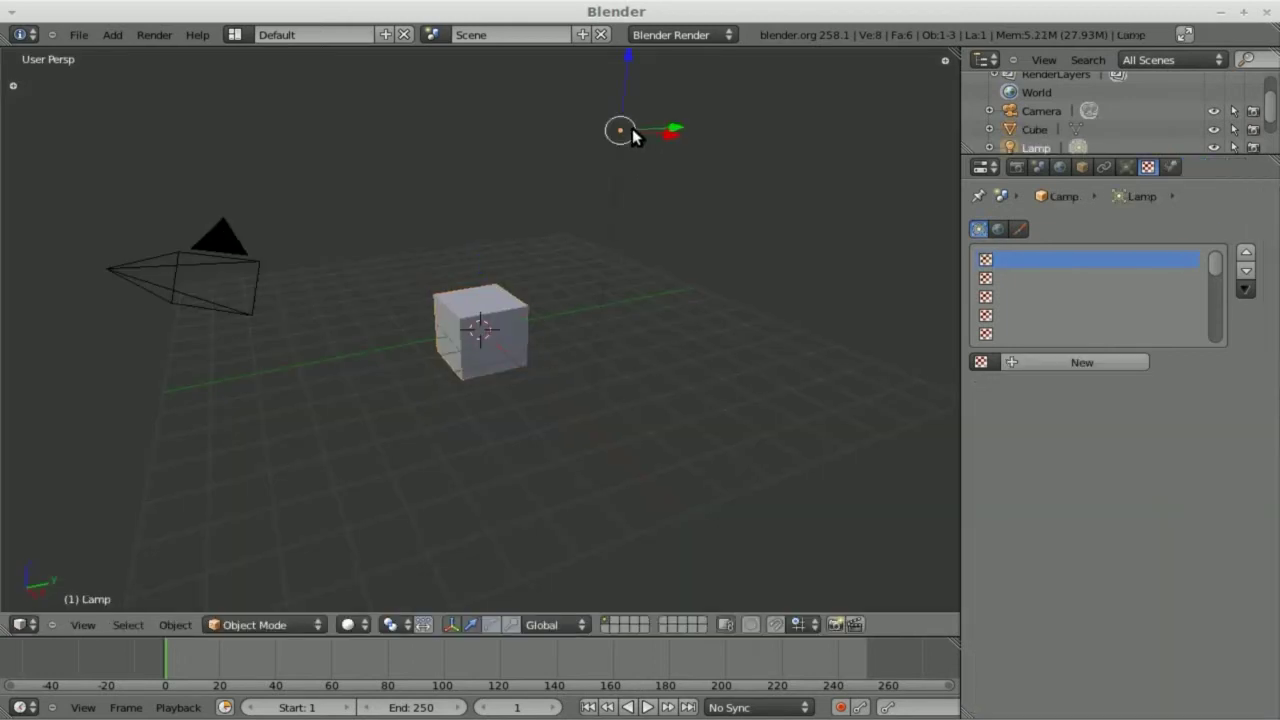
pyautogui.press('KP_7')
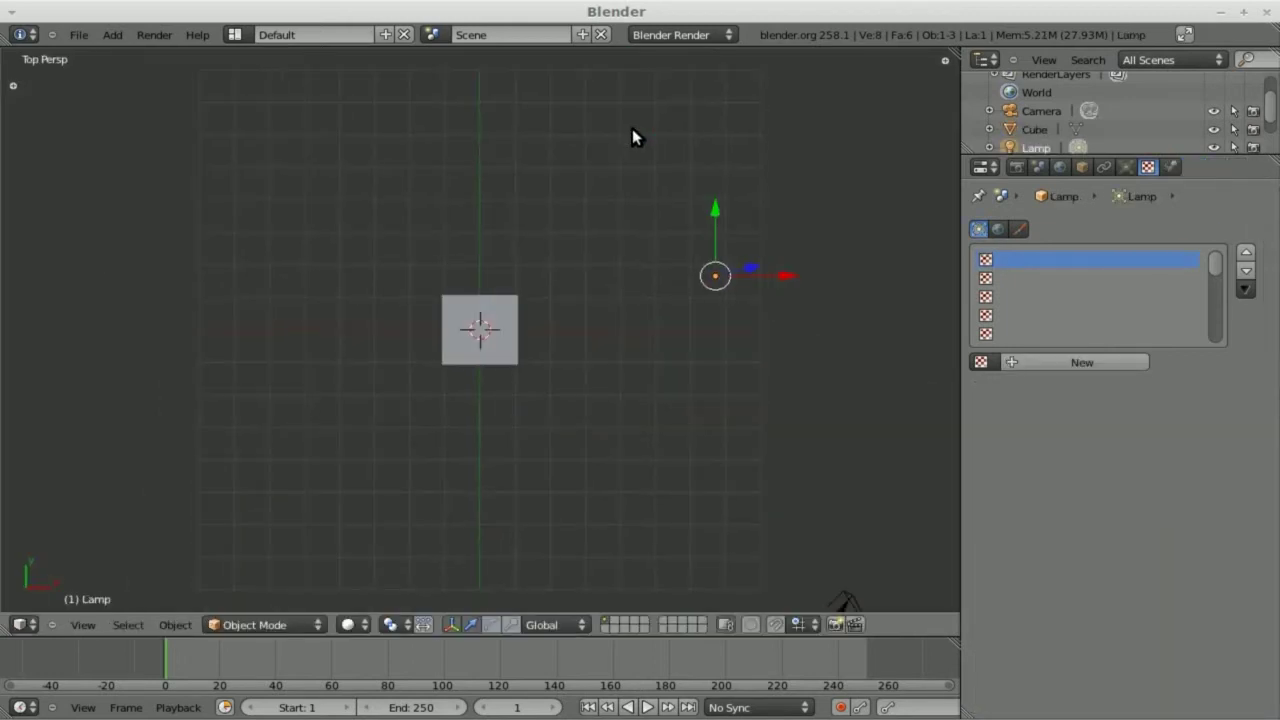
pyautogui.press('g')
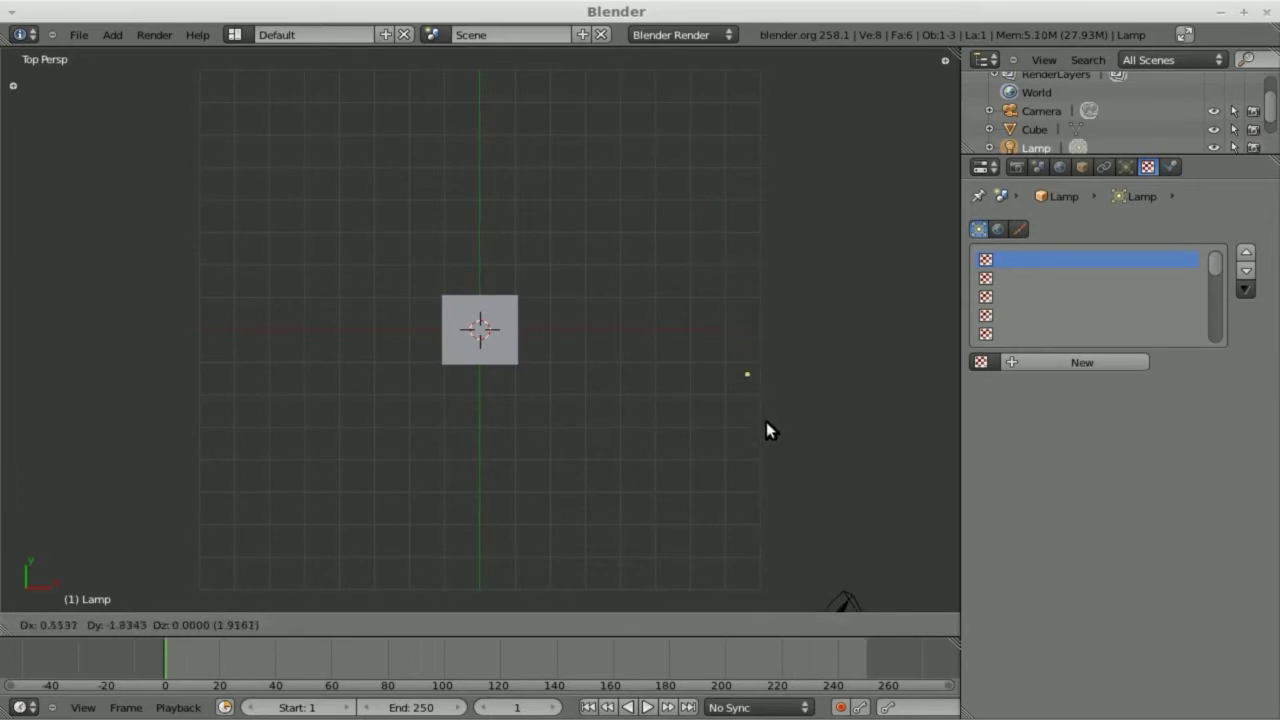
pyautogui.click(782, 578)
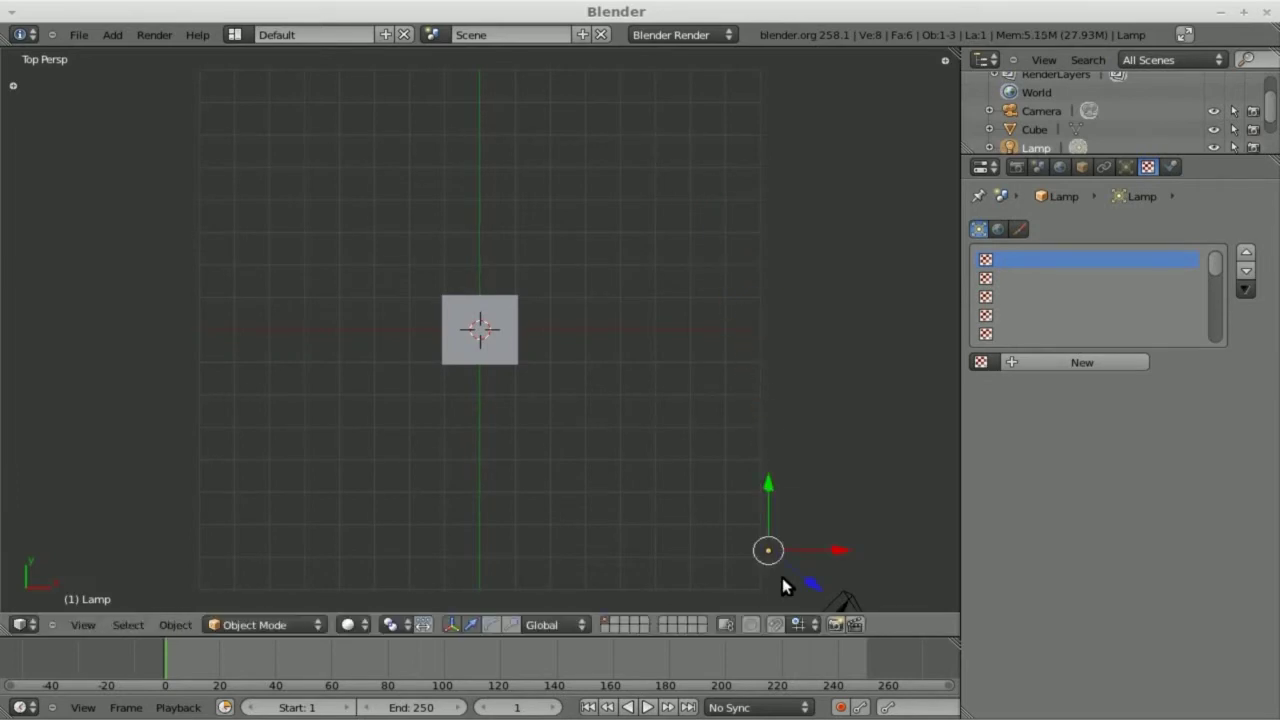
pyautogui.press('F12')
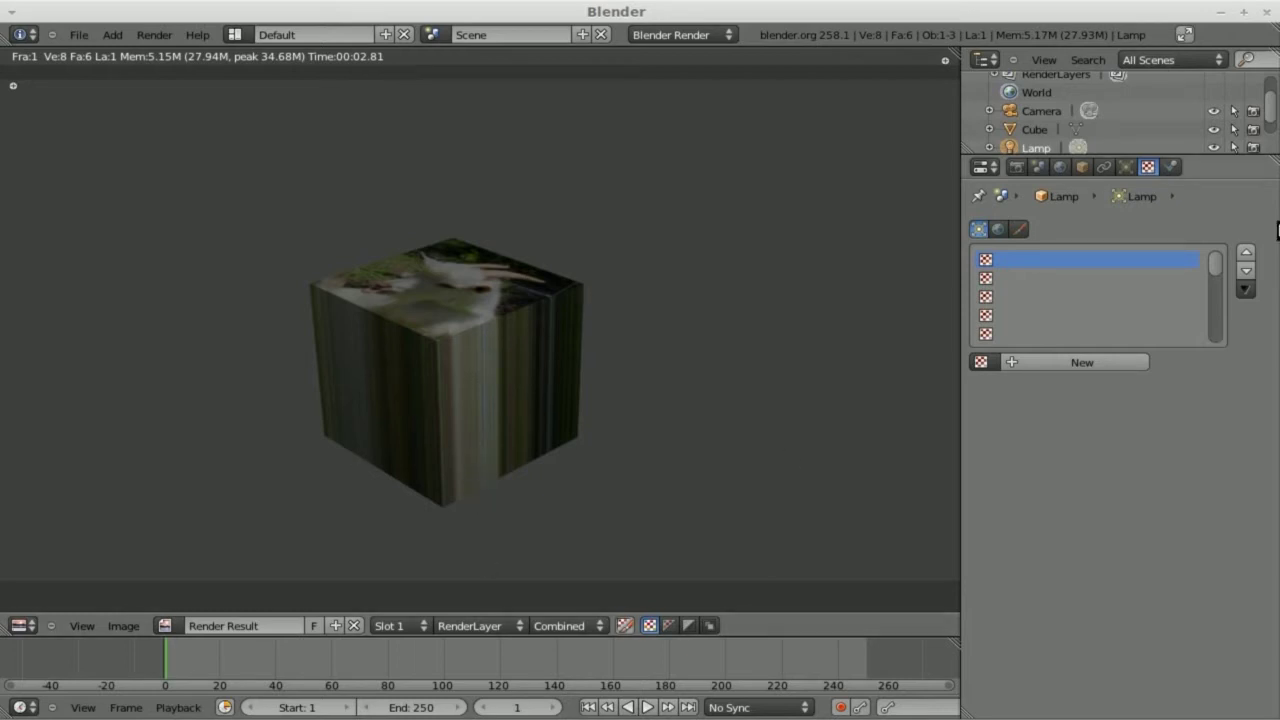
# - Set the cube's texture mapping projection to Cube and render again
pyautogui.press('Escape')
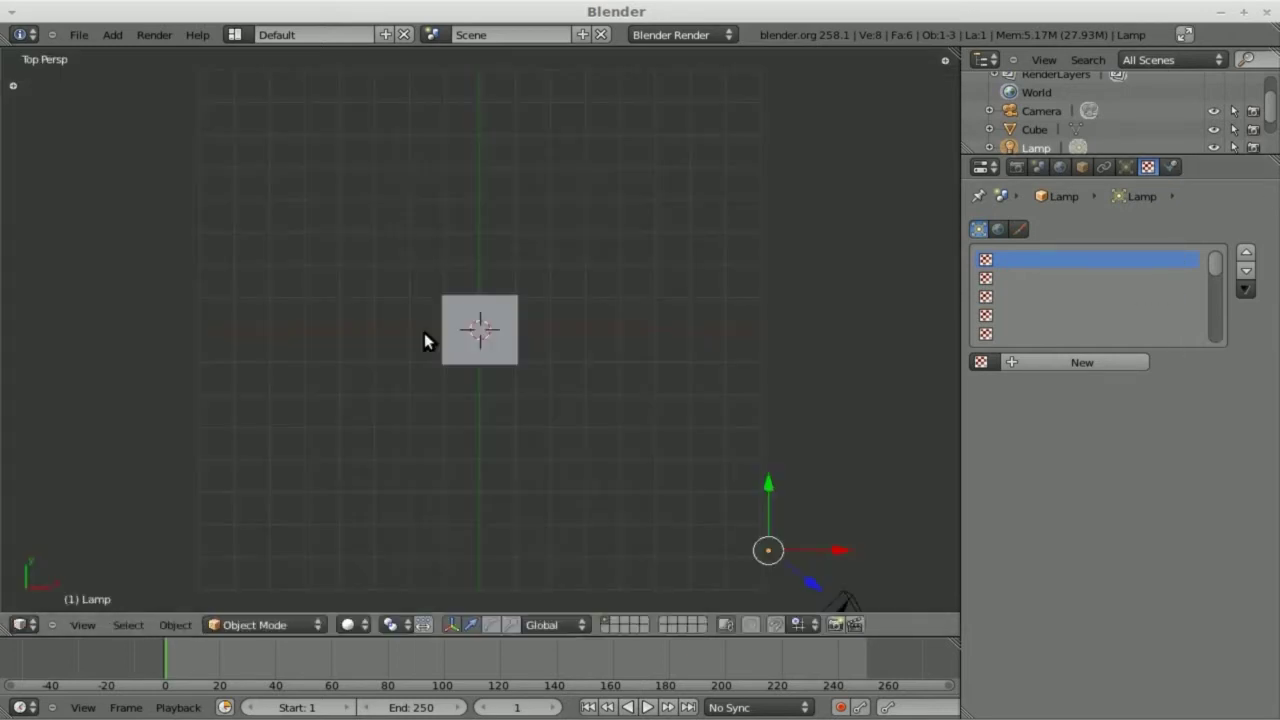
pyautogui.rightClick(443, 312)
pyautogui.scroll(-8, 1150, 580)
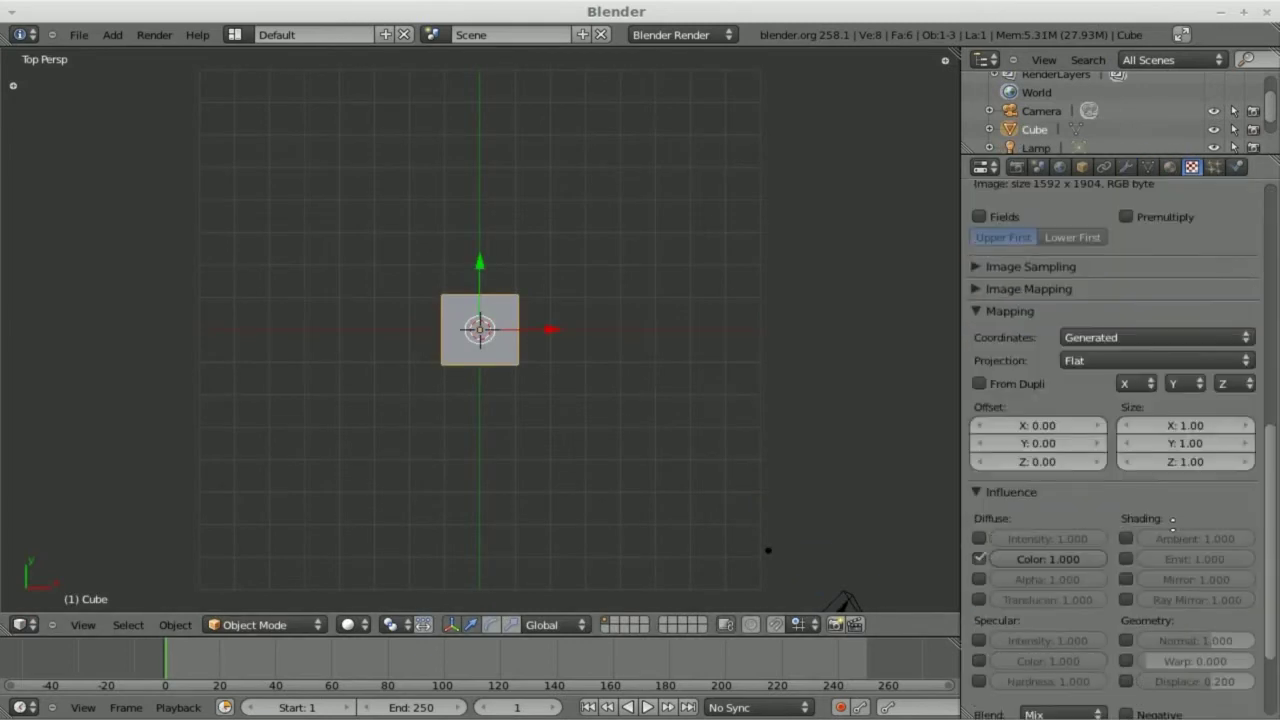
pyautogui.scroll(1, 1115, 416)
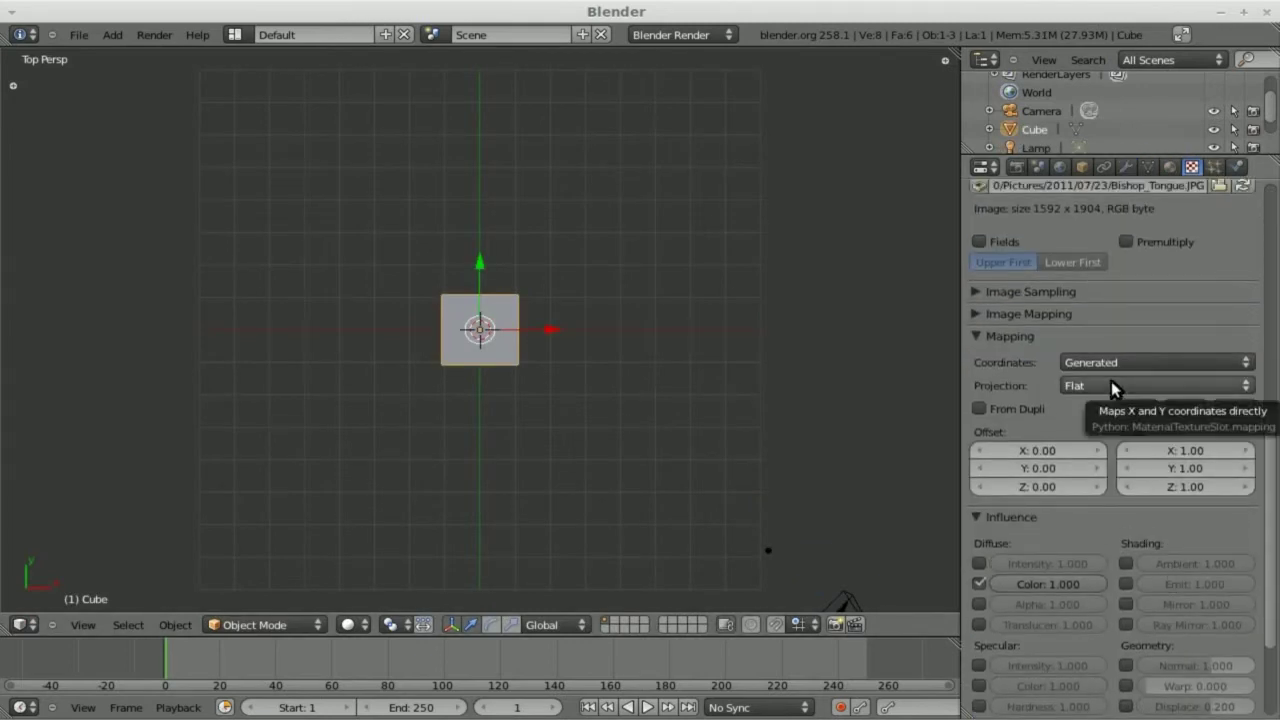
pyautogui.click(1111, 381)
pyautogui.click(1107, 344)
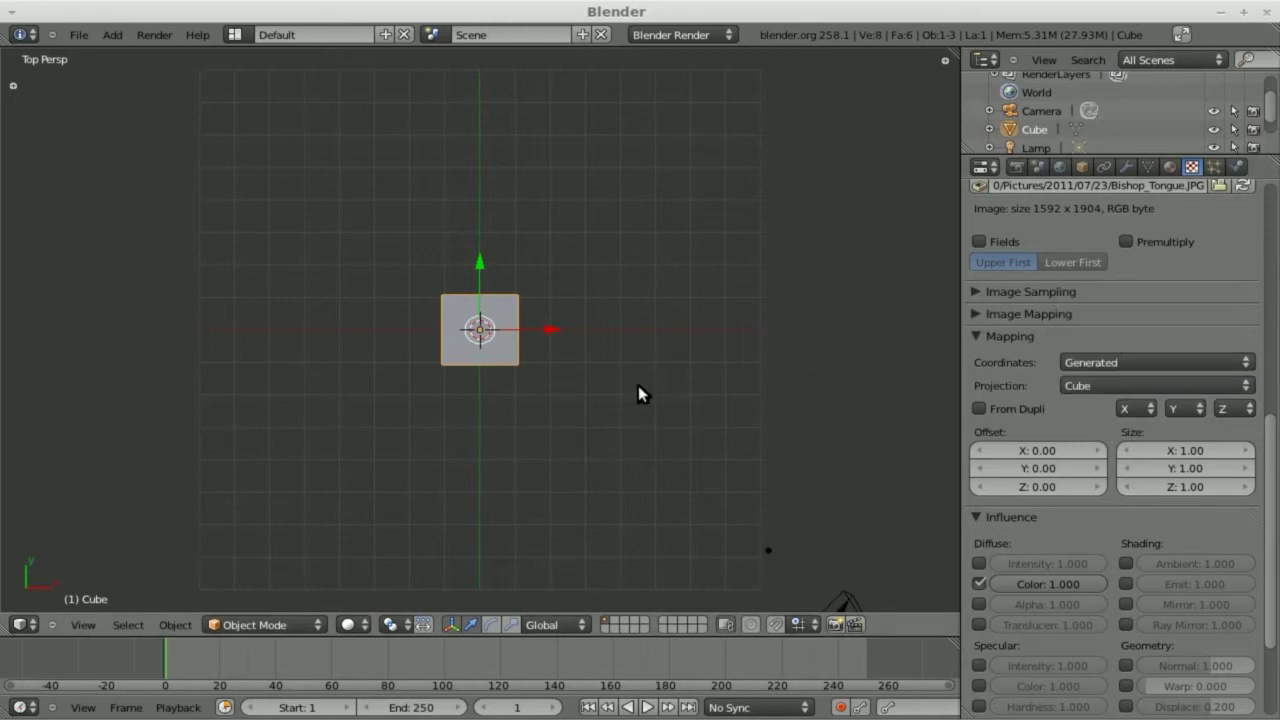
pyautogui.press('F12')
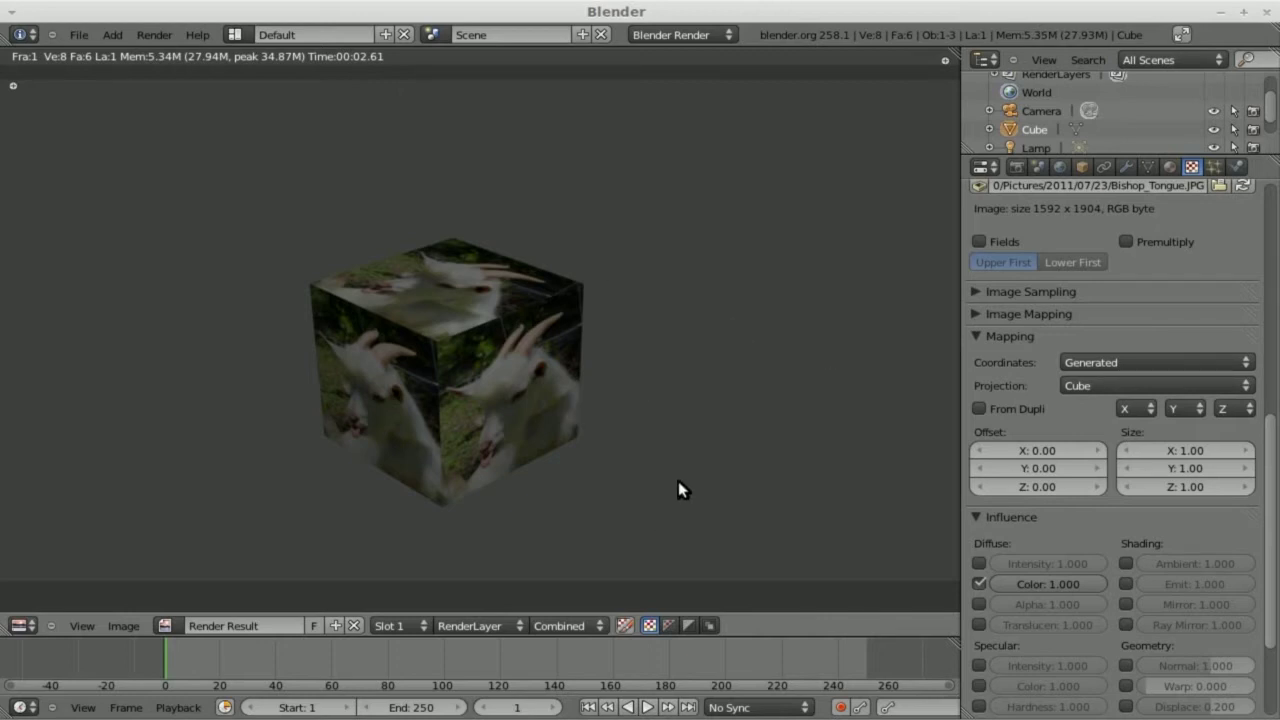
# - Switch to the camera view and render a preview from it
pyautogui.press('Escape')
pyautogui.press('KP_0')
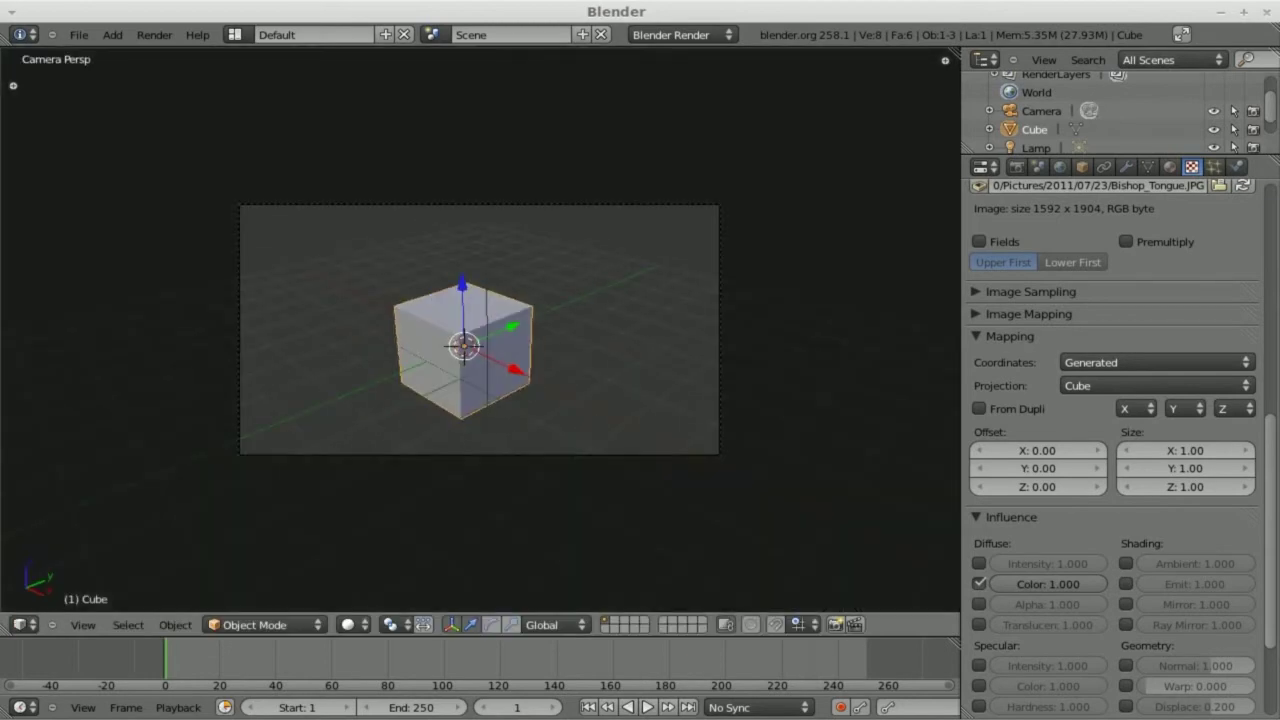
pyautogui.press('F12')
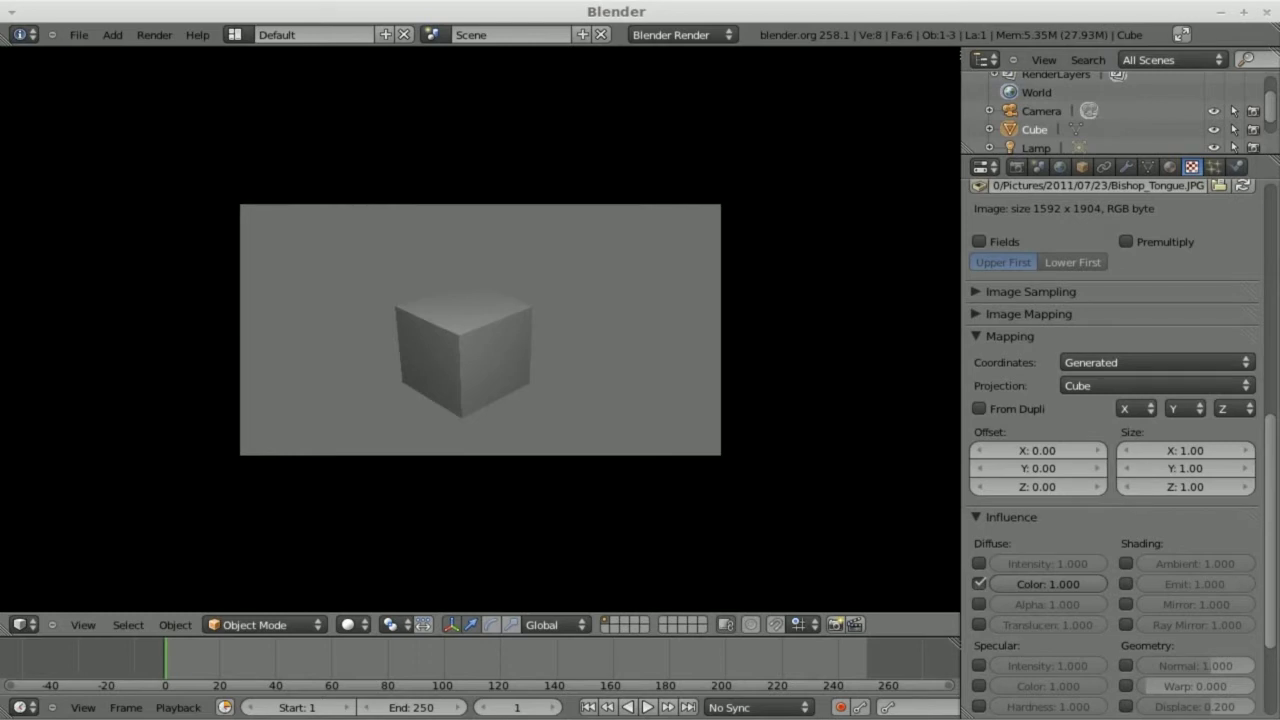
pyautogui.press('Escape')
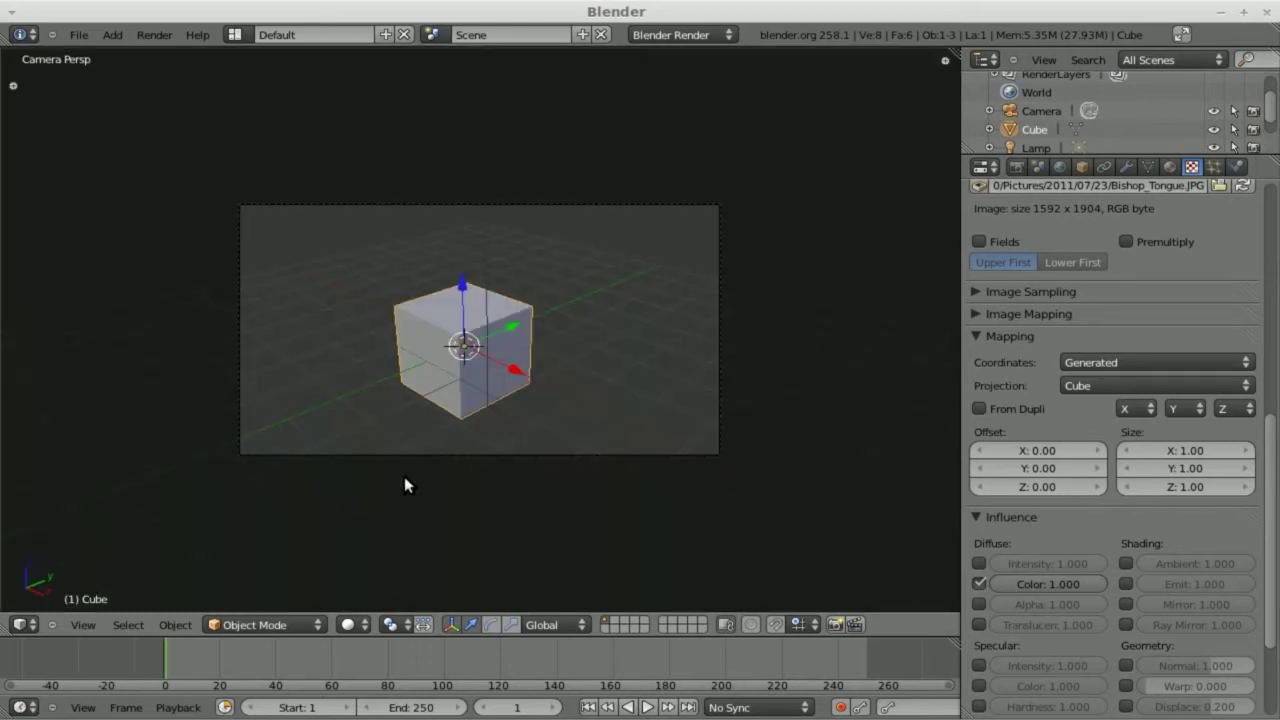
# - Set the viewport shading to Textured
pyautogui.click(352, 625)
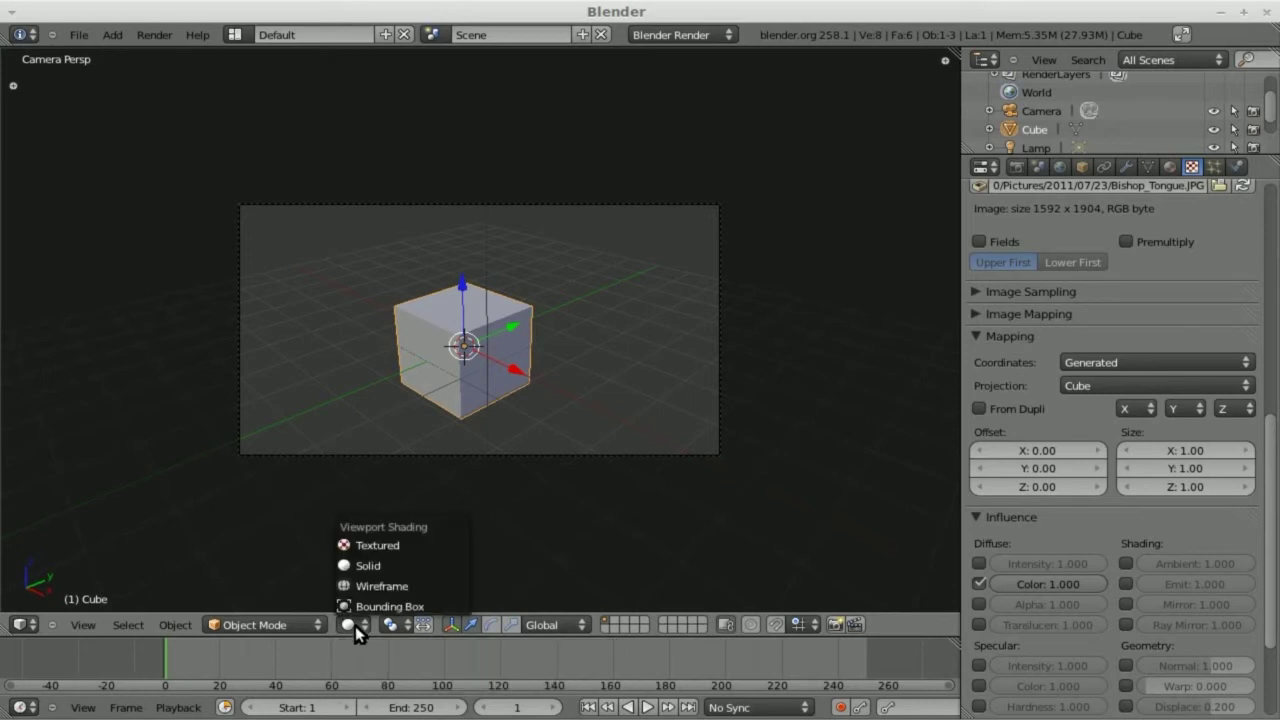
pyautogui.click(366, 548)
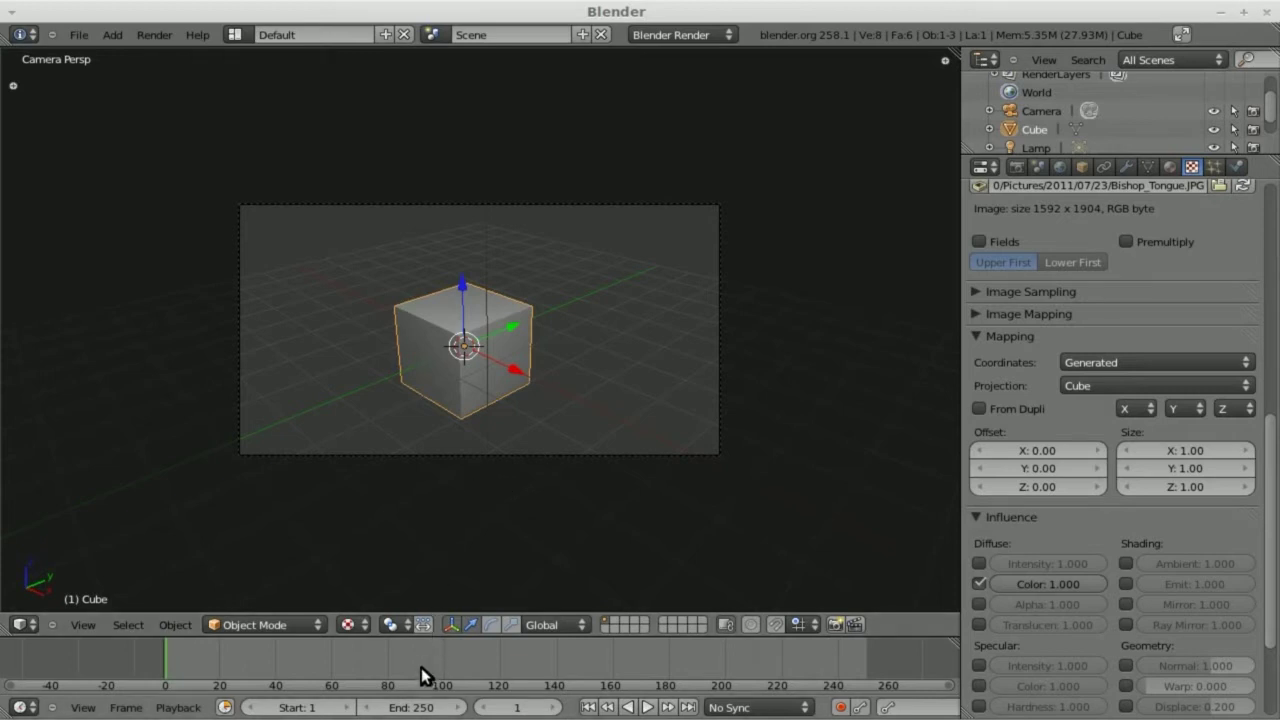
pyautogui.click(346, 624)
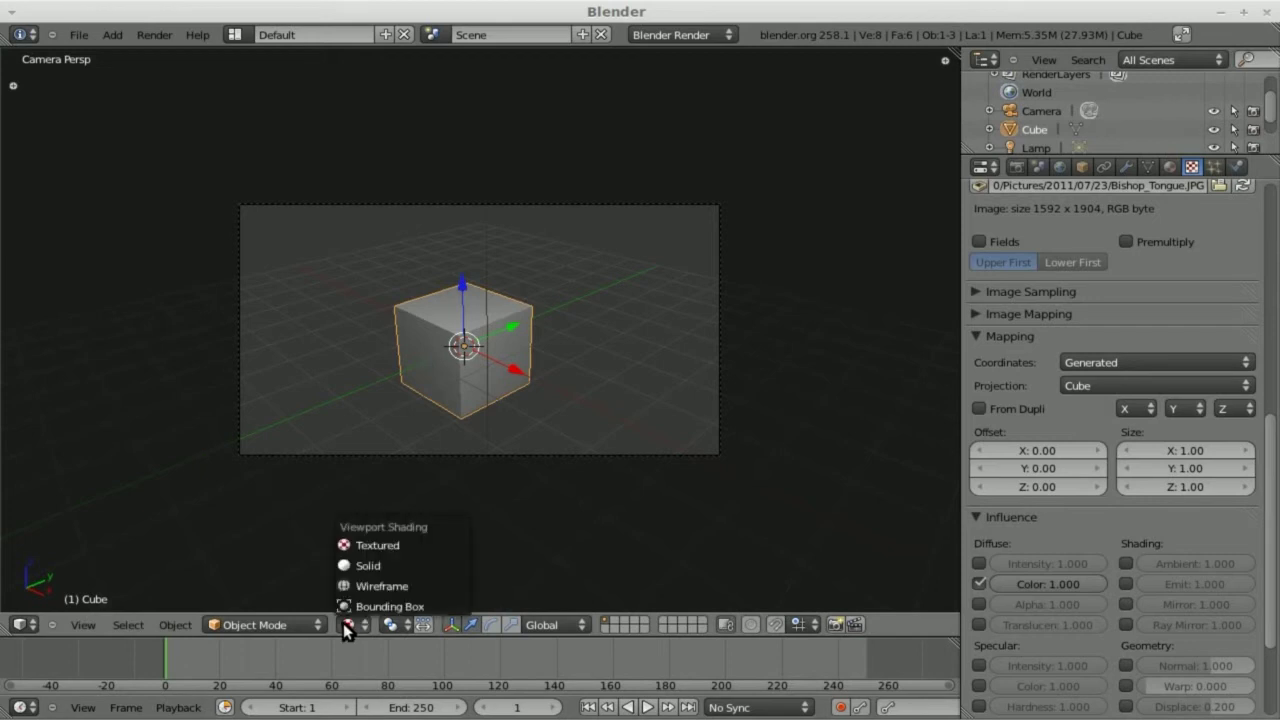
pyautogui.click(382, 543)
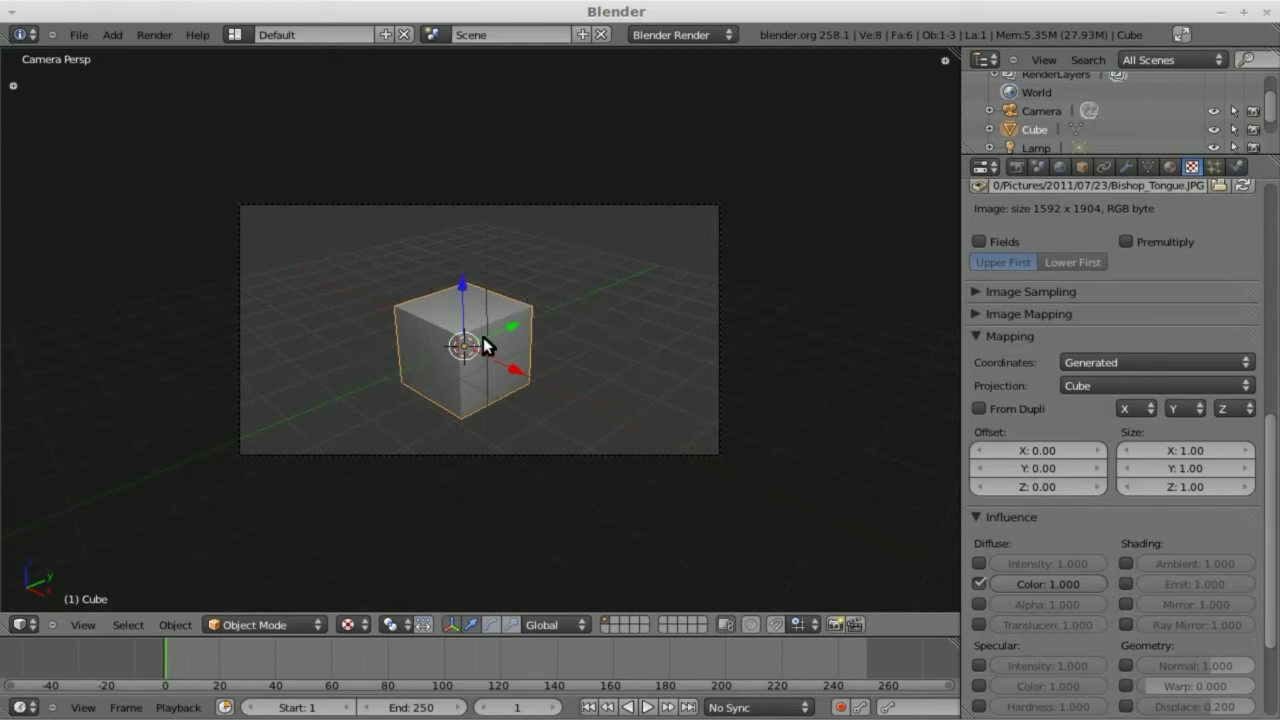
# - Replace the cube with a fresh one and split the 3D view side by side
pyautogui.press('x')
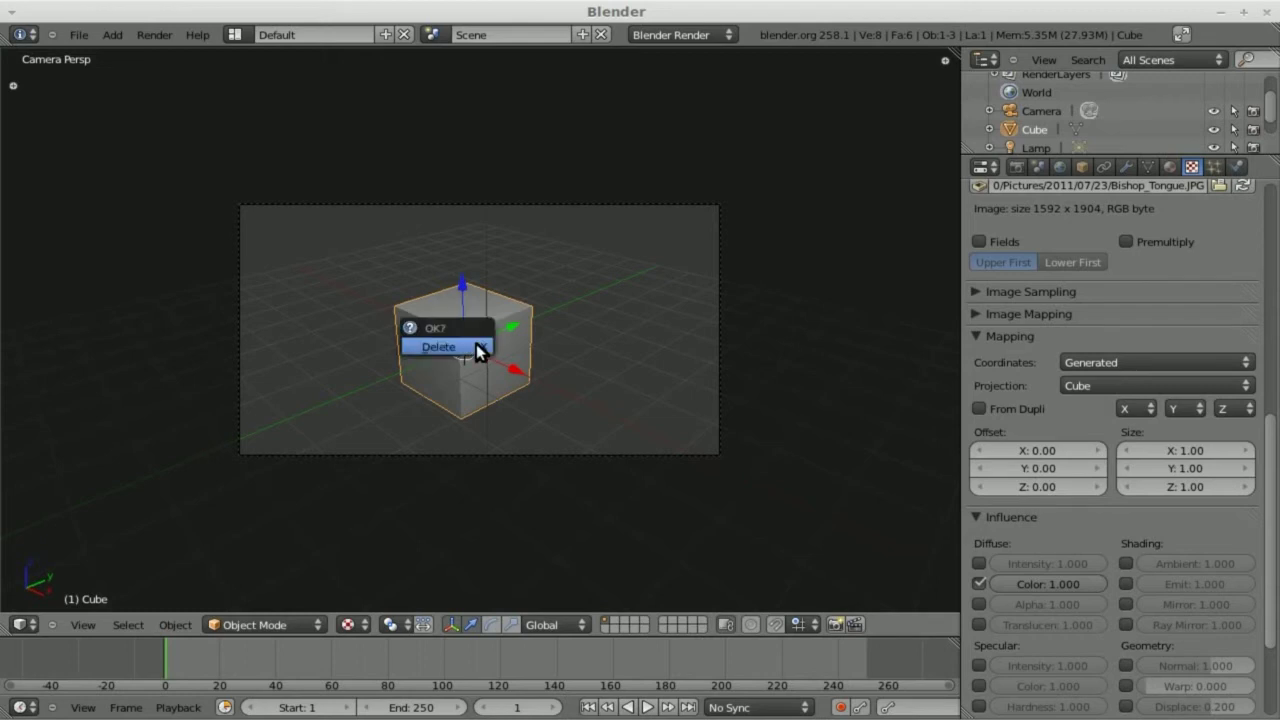
pyautogui.click(476, 344)
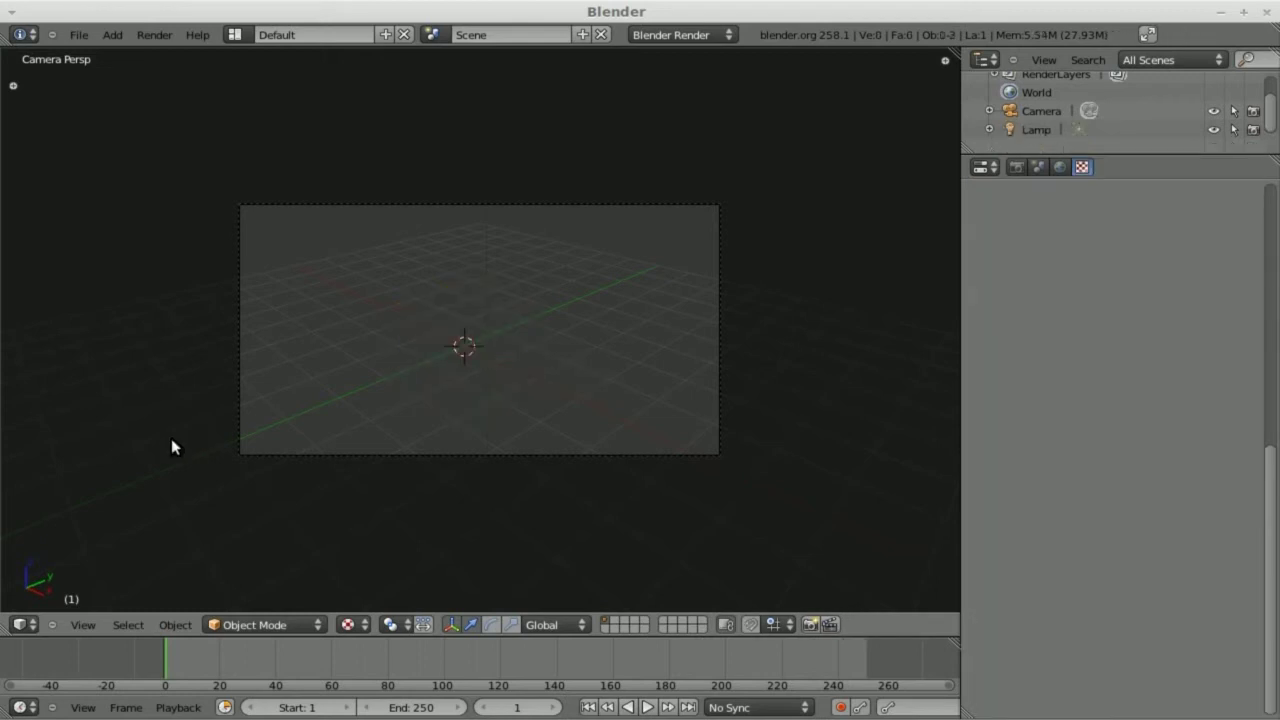
pyautogui.press('space')
pyautogui.write('cube')
pyautogui.press('Return')
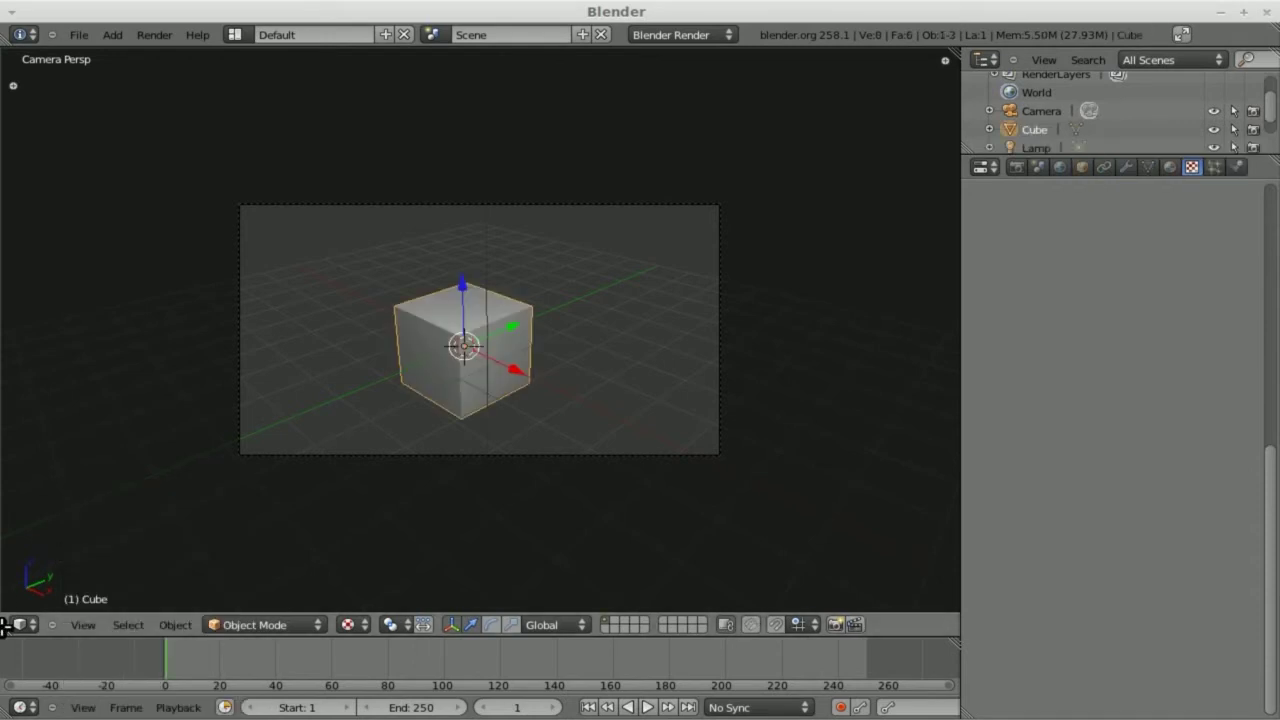
pyautogui.moveTo(8, 624); pyautogui.dragTo(339, 603)
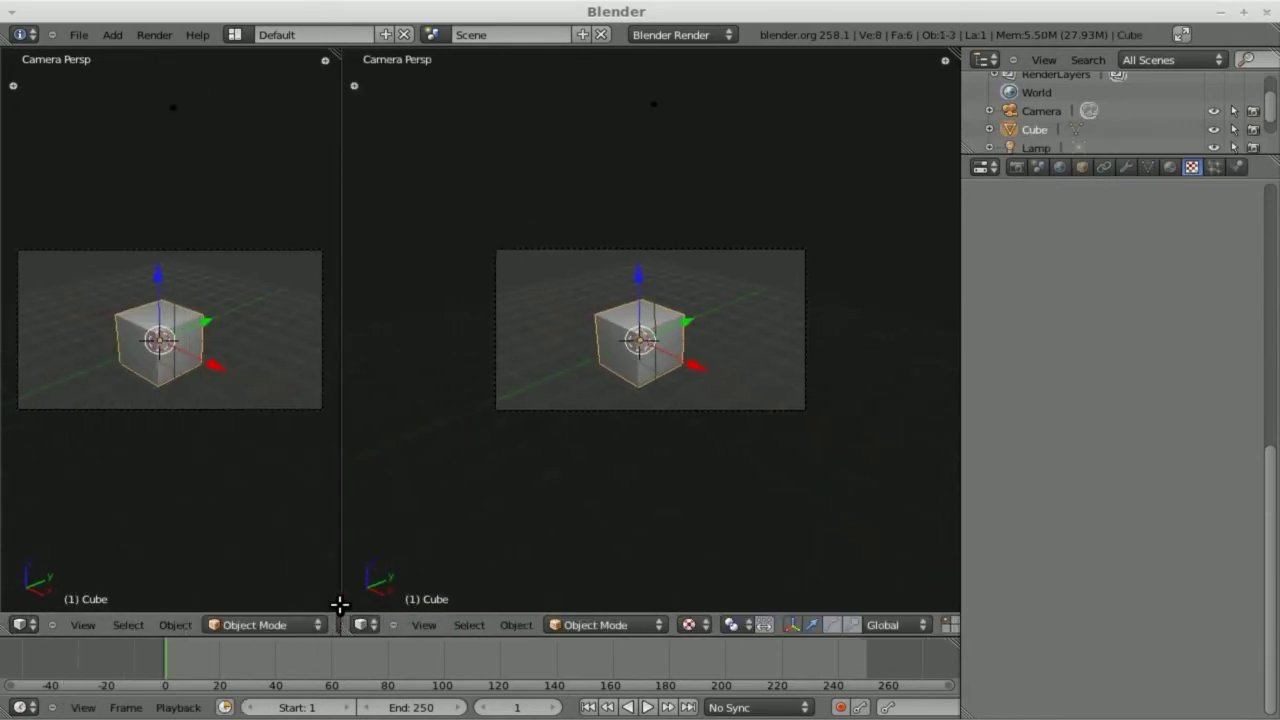
# - Make the left area a UV/Image editor, widen it slightly, and unlink Render Result
pyautogui.click(33, 625)
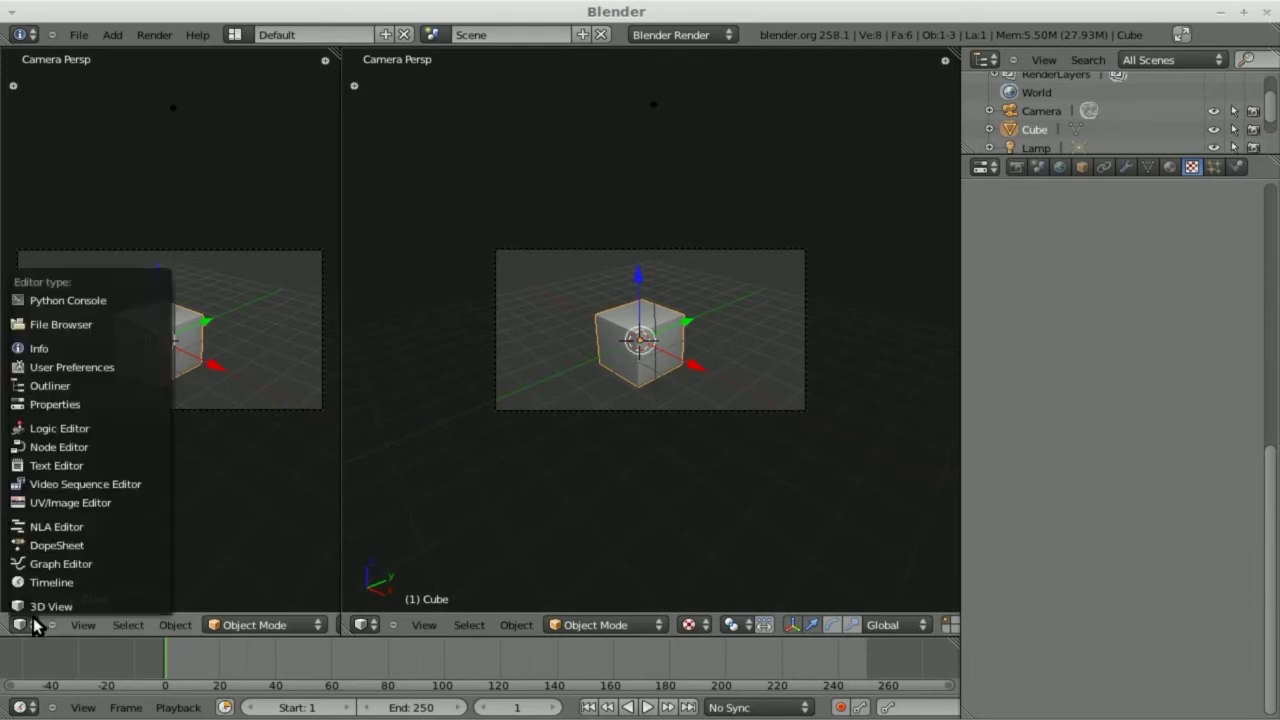
pyautogui.click(91, 497)
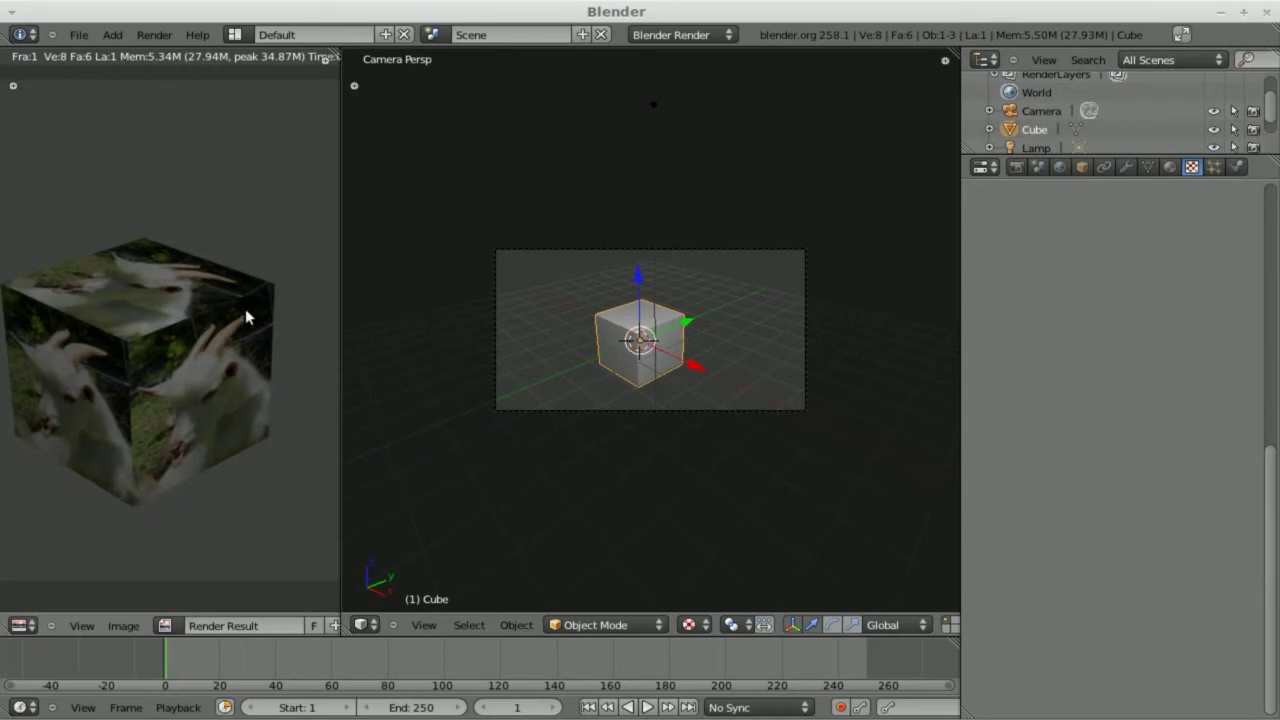
pyautogui.scroll(-5, 245, 308)
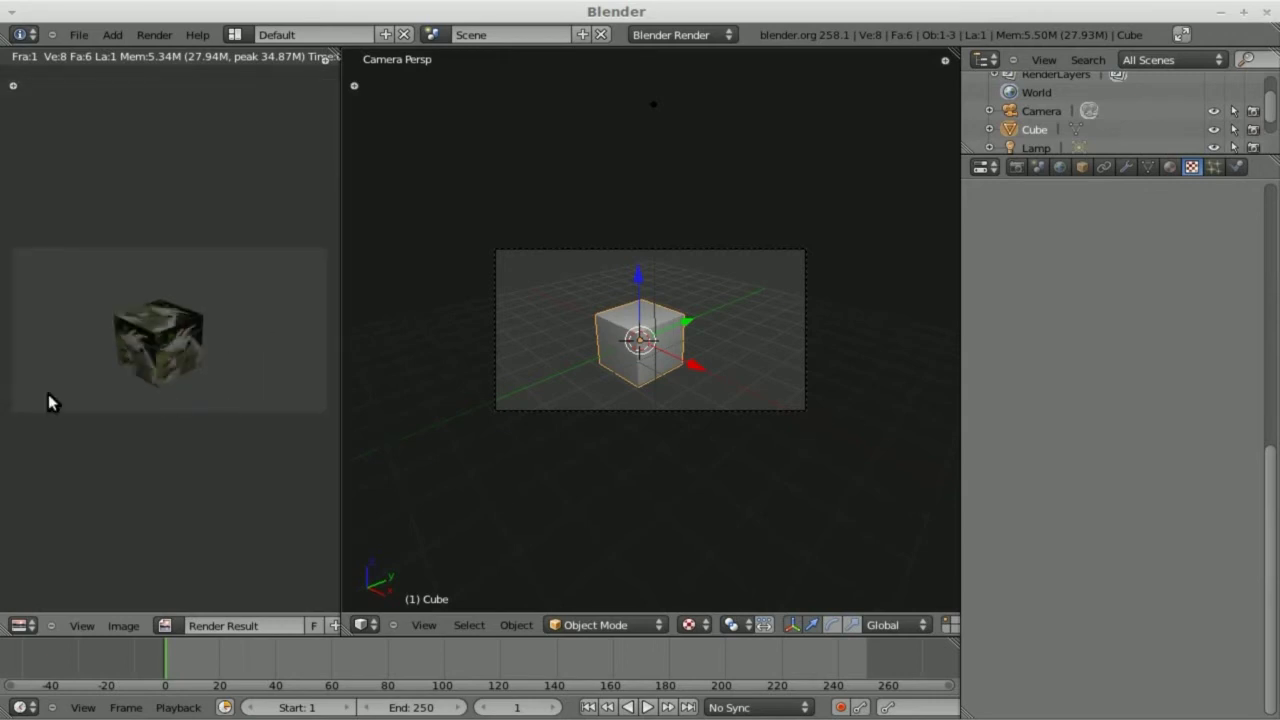
pyautogui.moveTo(340, 494); pyautogui.dragTo(355, 495)
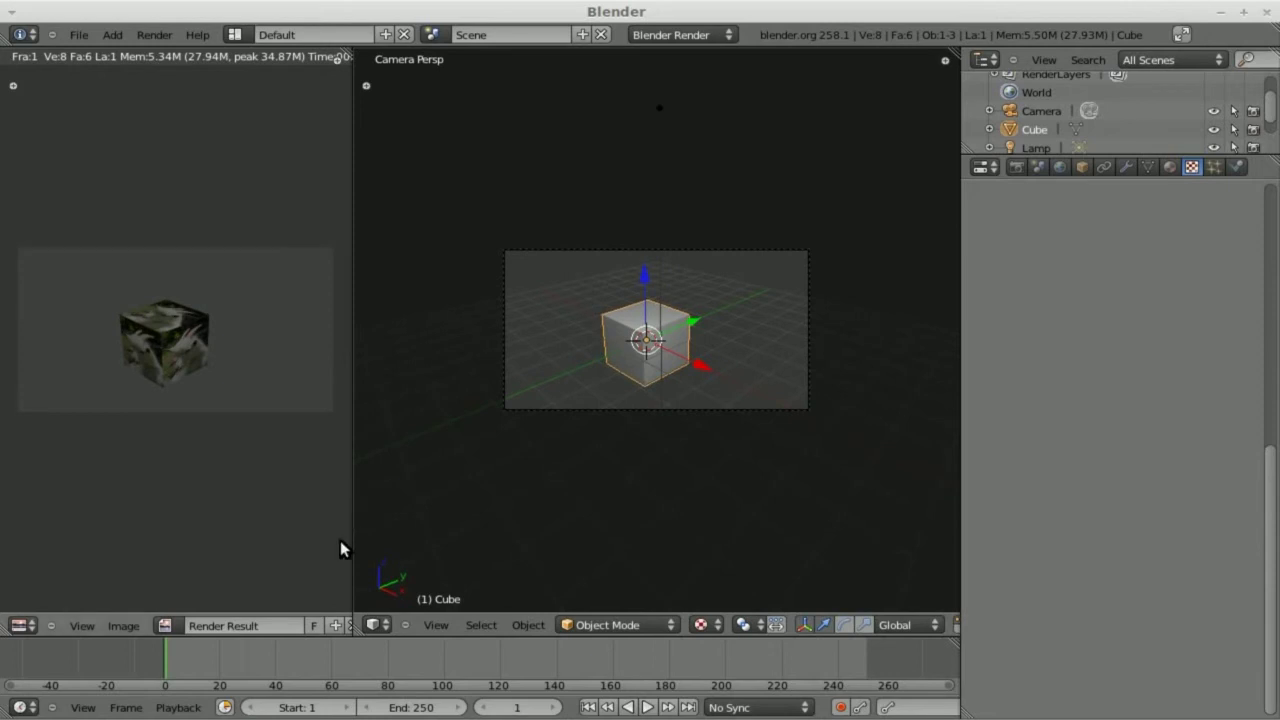
pyautogui.moveTo(352, 594); pyautogui.dragTo(381, 595)
pyautogui.click(355, 625)
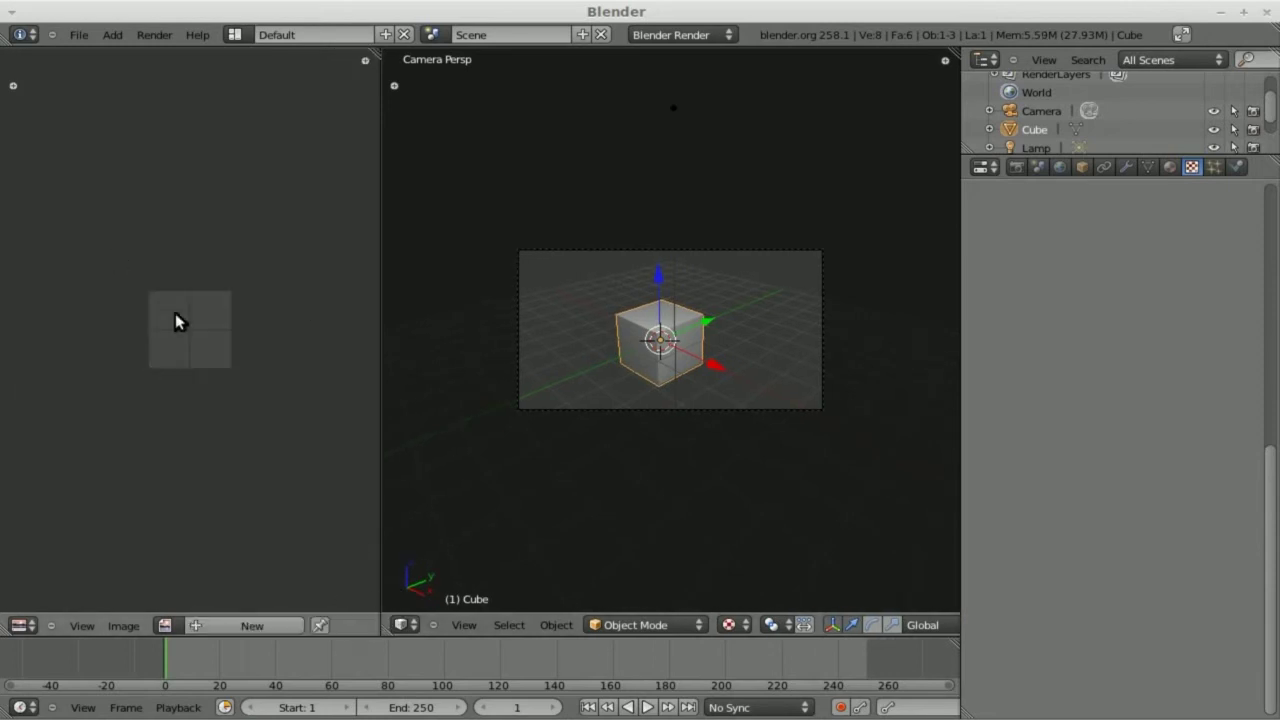
pyautogui.scroll(5, 169, 373)
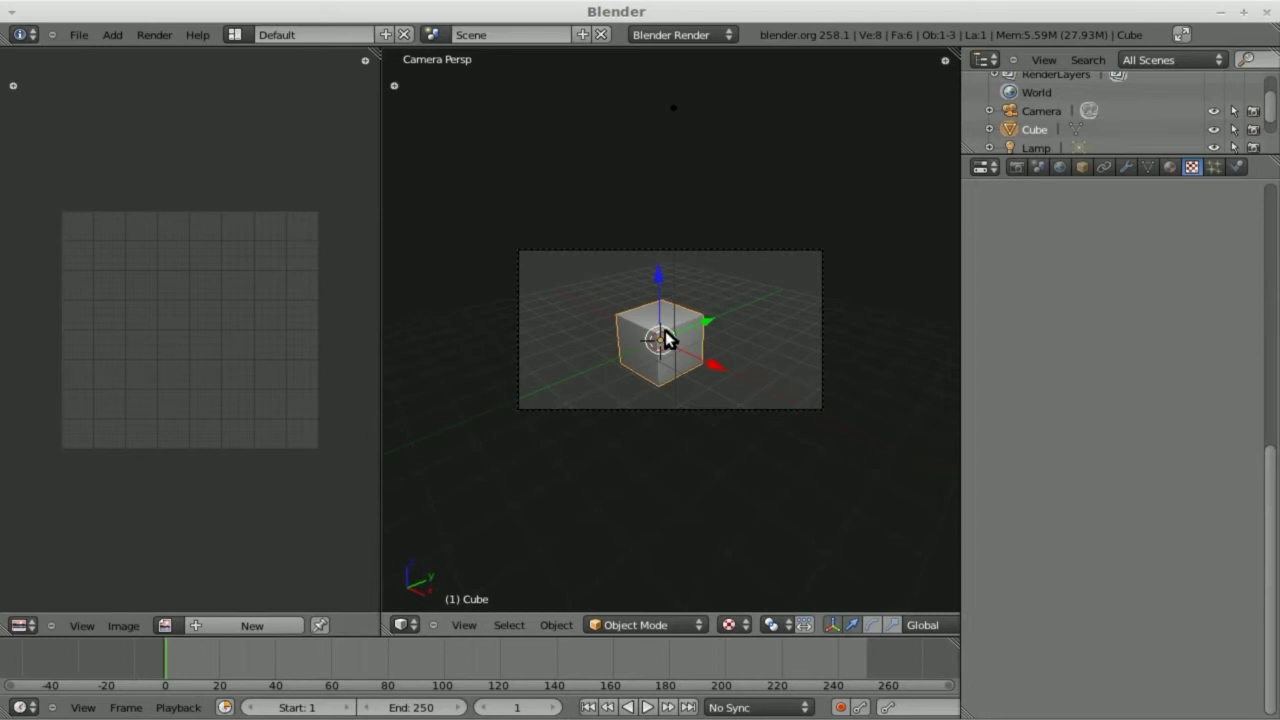
# - Enter Edit Mode on the cube and apply Project from View (Bounds) UV mapping
pyautogui.press('Tab')
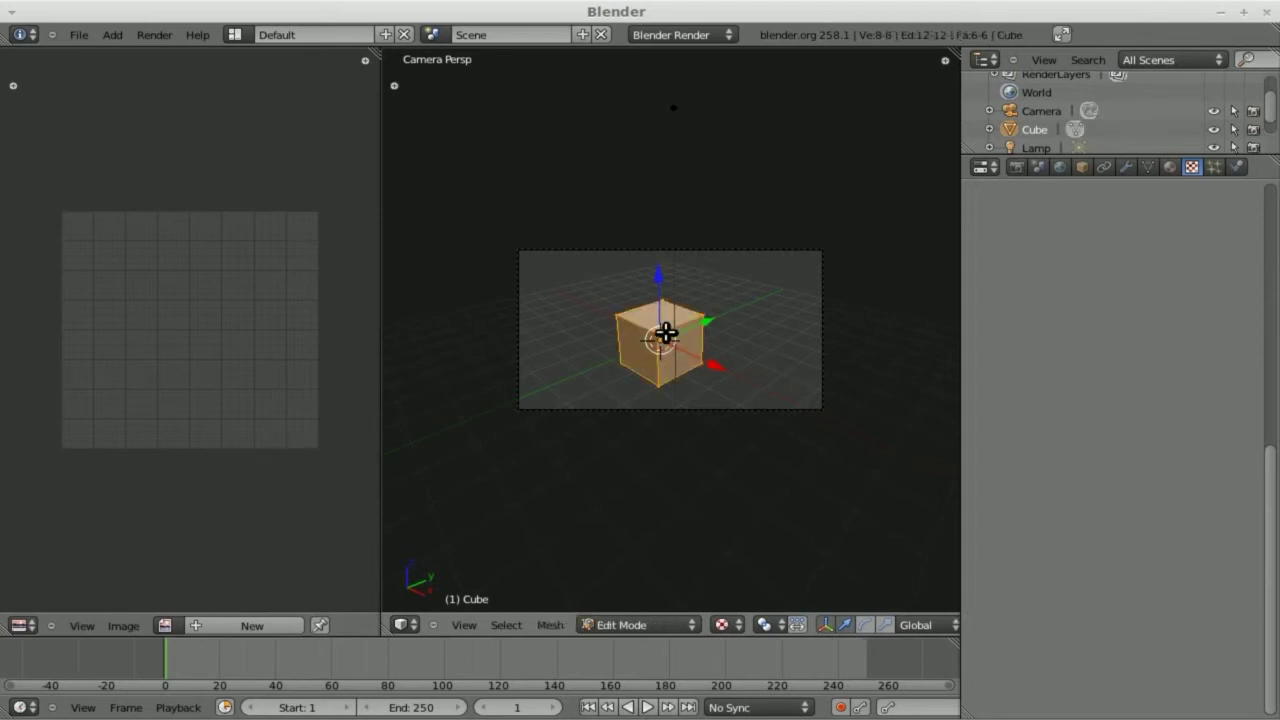
pyautogui.press('u')
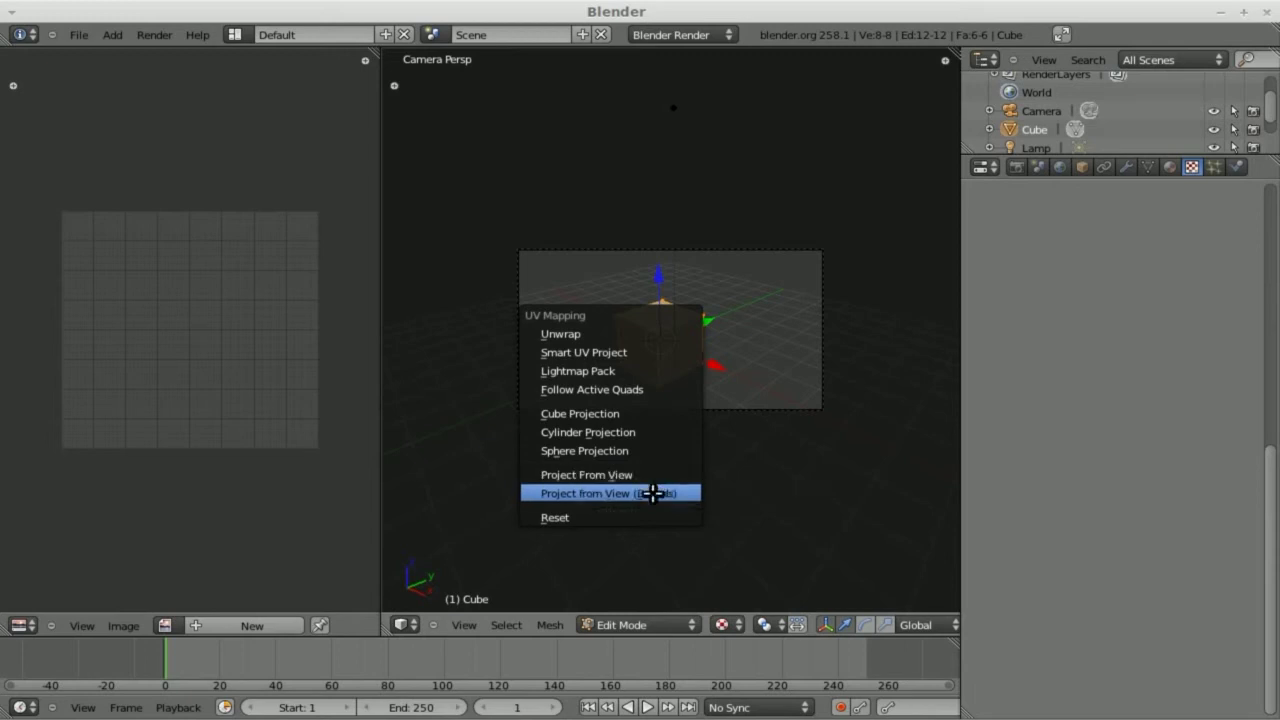
pyautogui.click(653, 493)
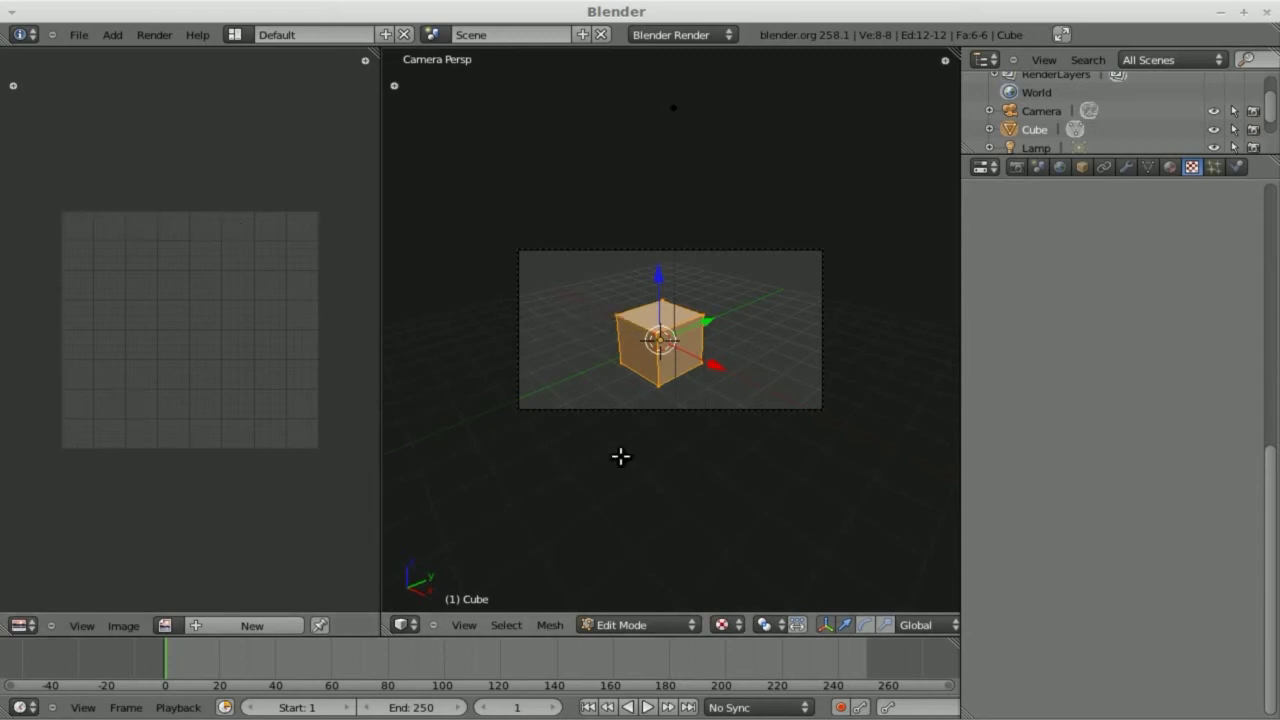
# - Unwrap the cube, assign Bishop_Tongue.JPG in the image editor, and zoom out to fit it
pyautogui.press('u')
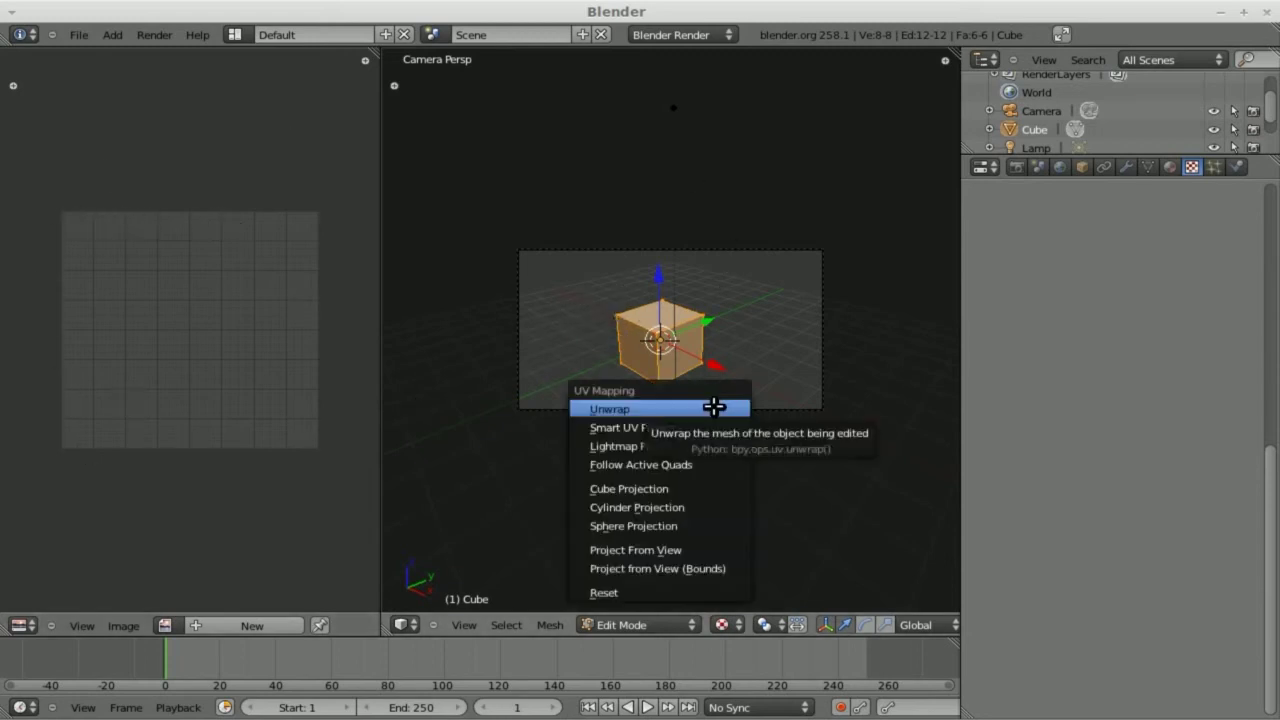
pyautogui.click(646, 406)
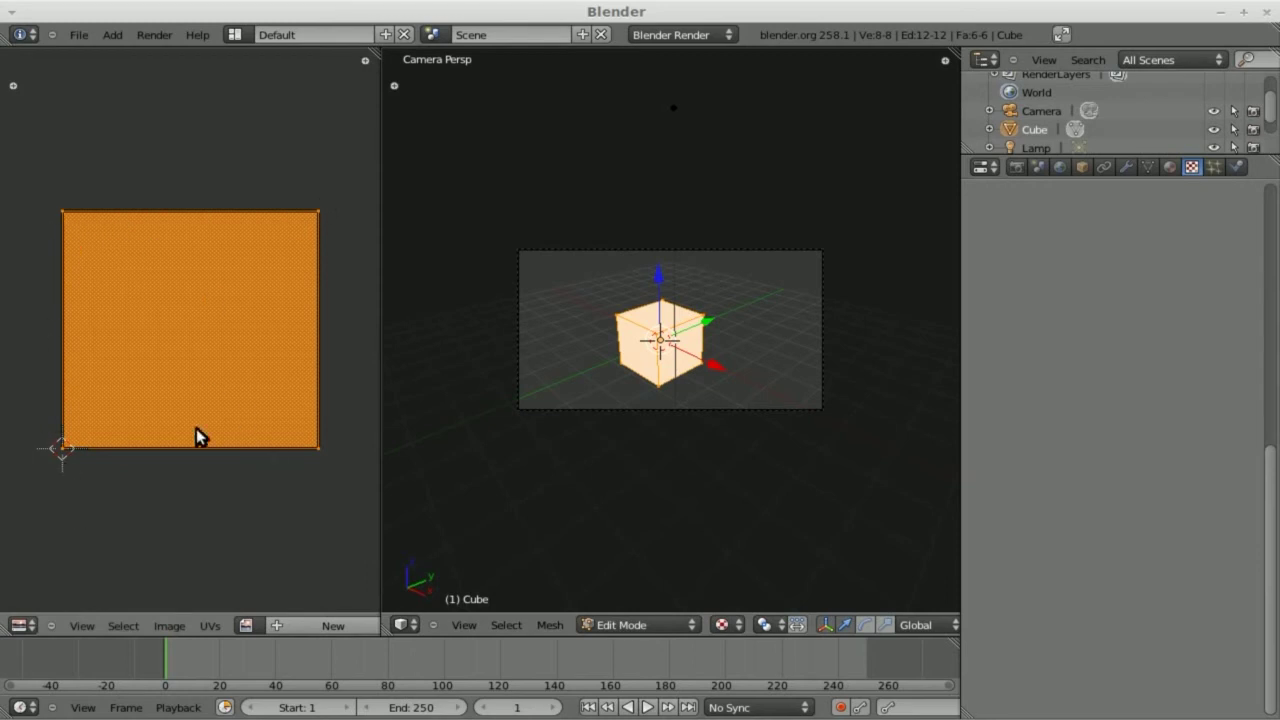
pyautogui.click(183, 625)
pyautogui.click(247, 625)
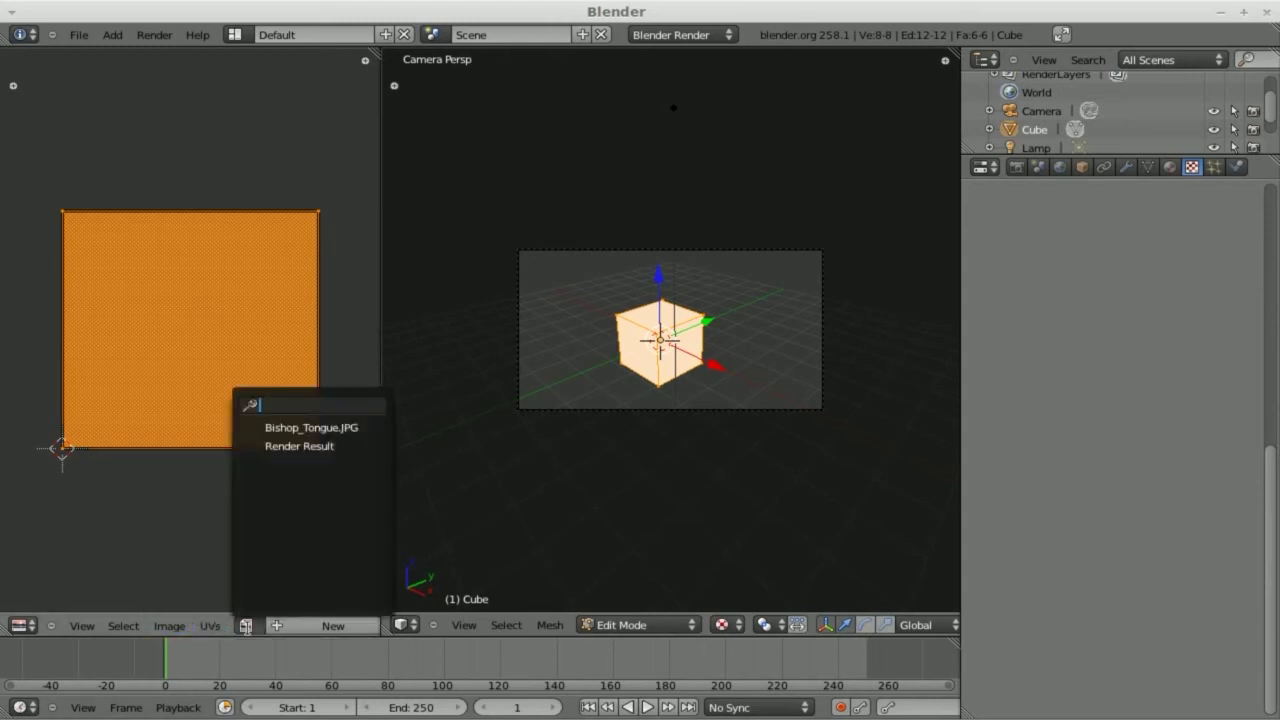
pyautogui.click(345, 428)
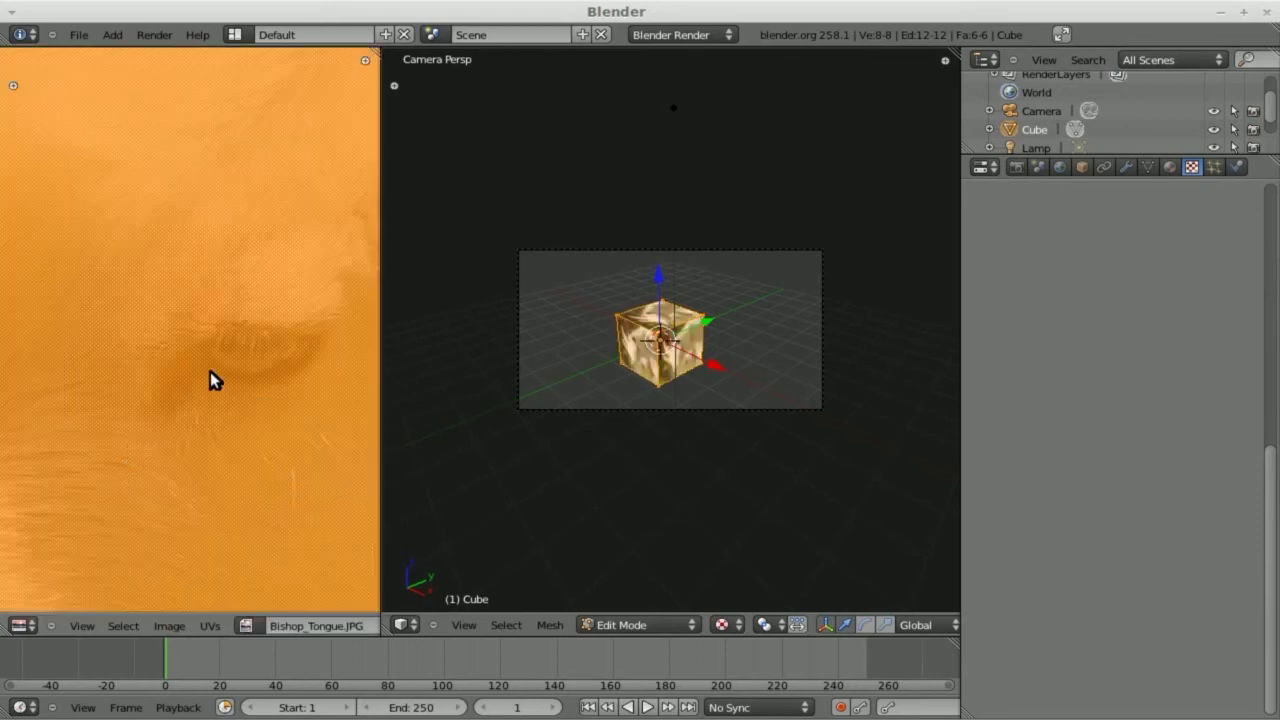
pyautogui.scroll(-5, 234, 338)
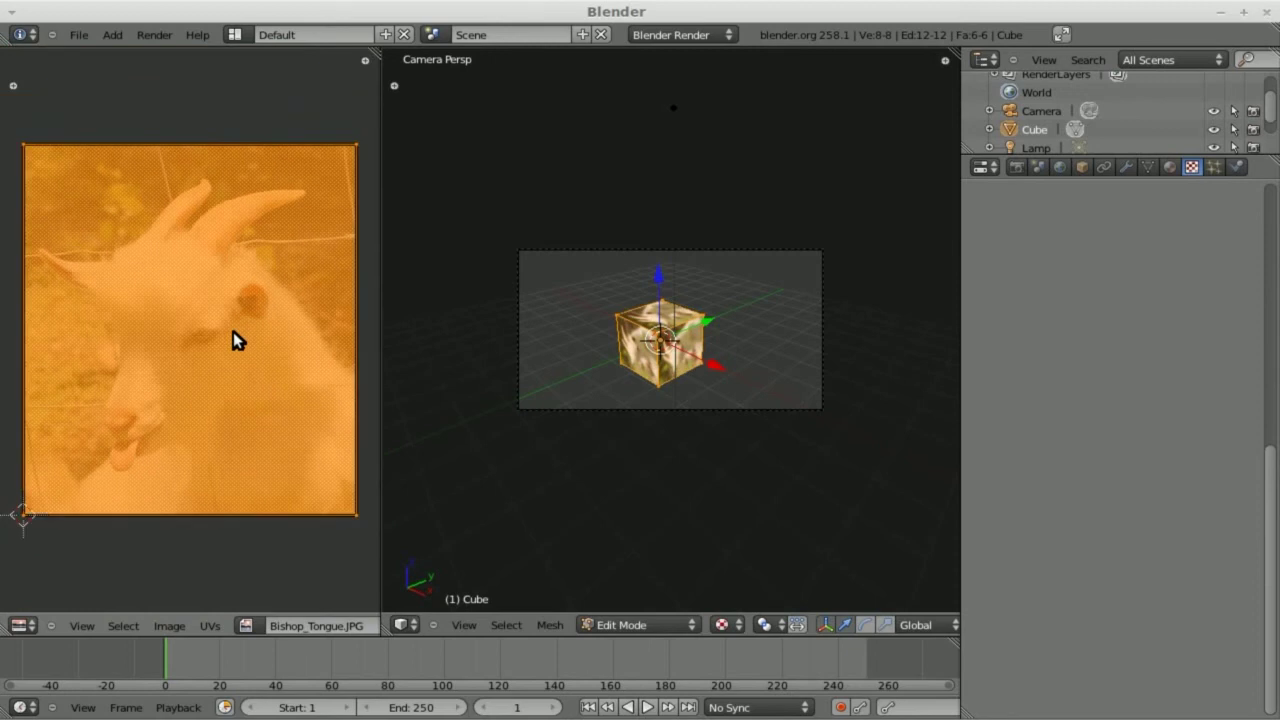
pyautogui.scroll(-1, 233, 331)
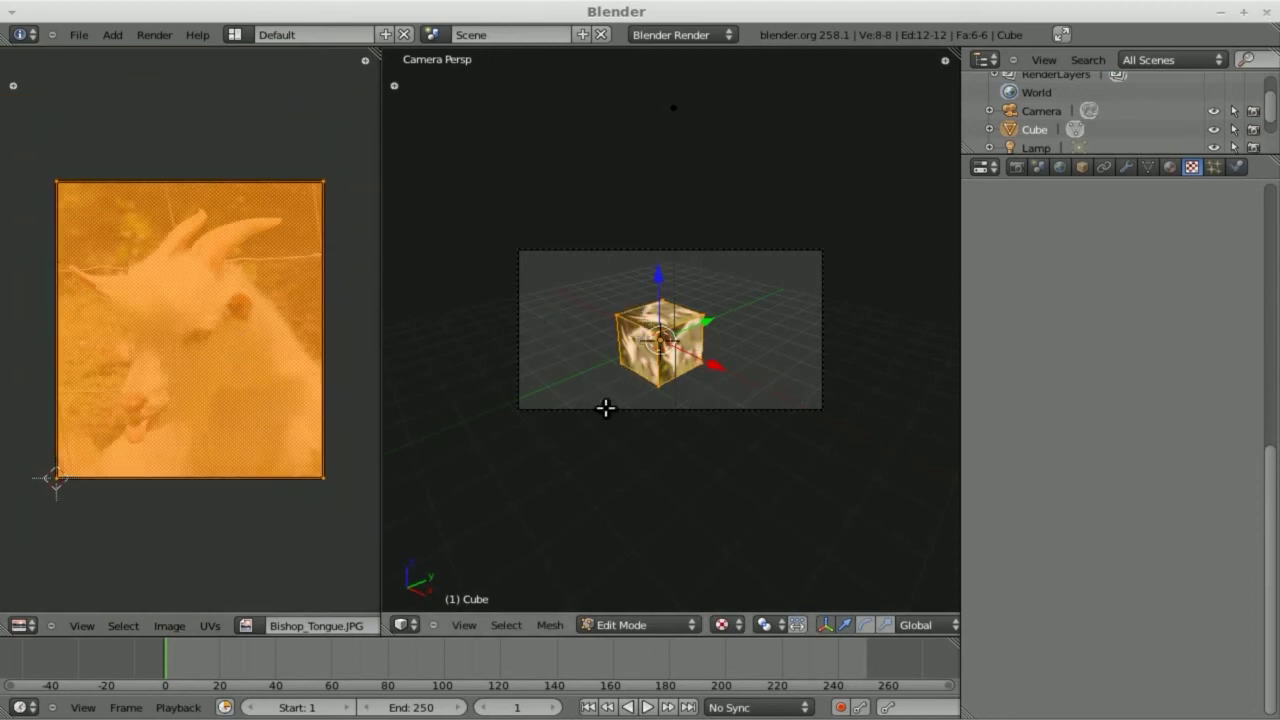
pyautogui.press('Tab')
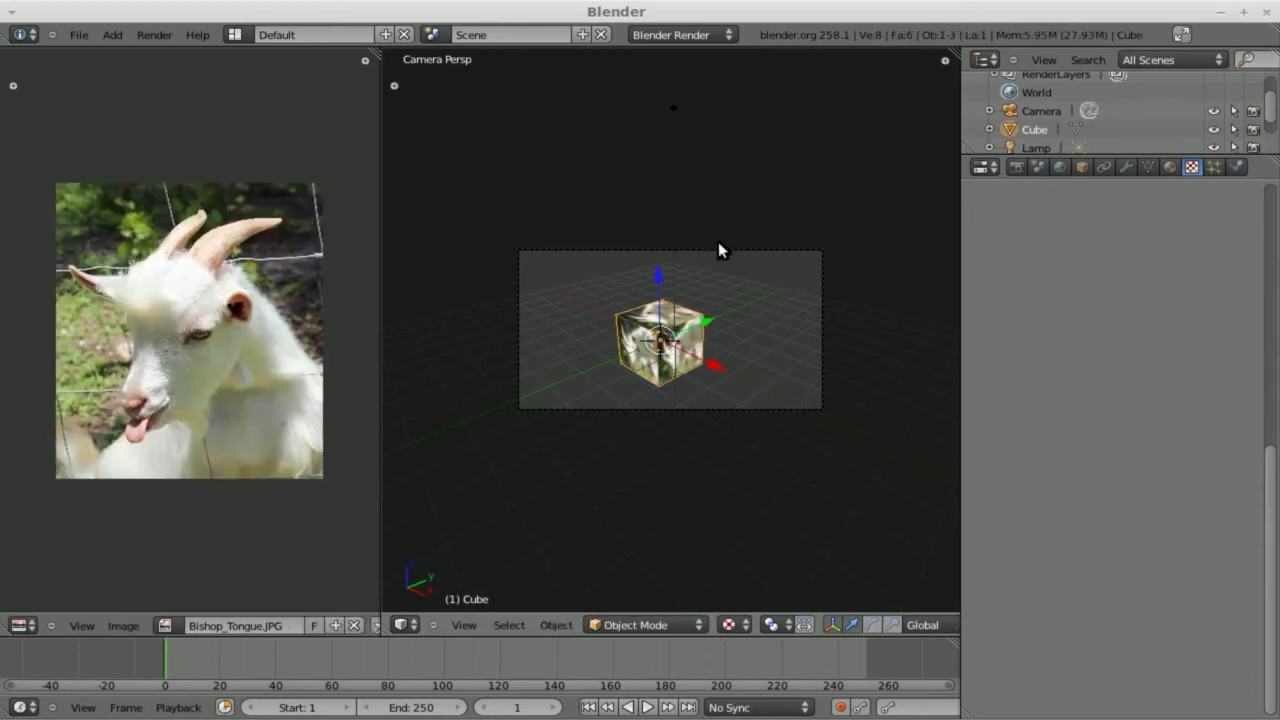
pyautogui.scroll(5, 723, 380)
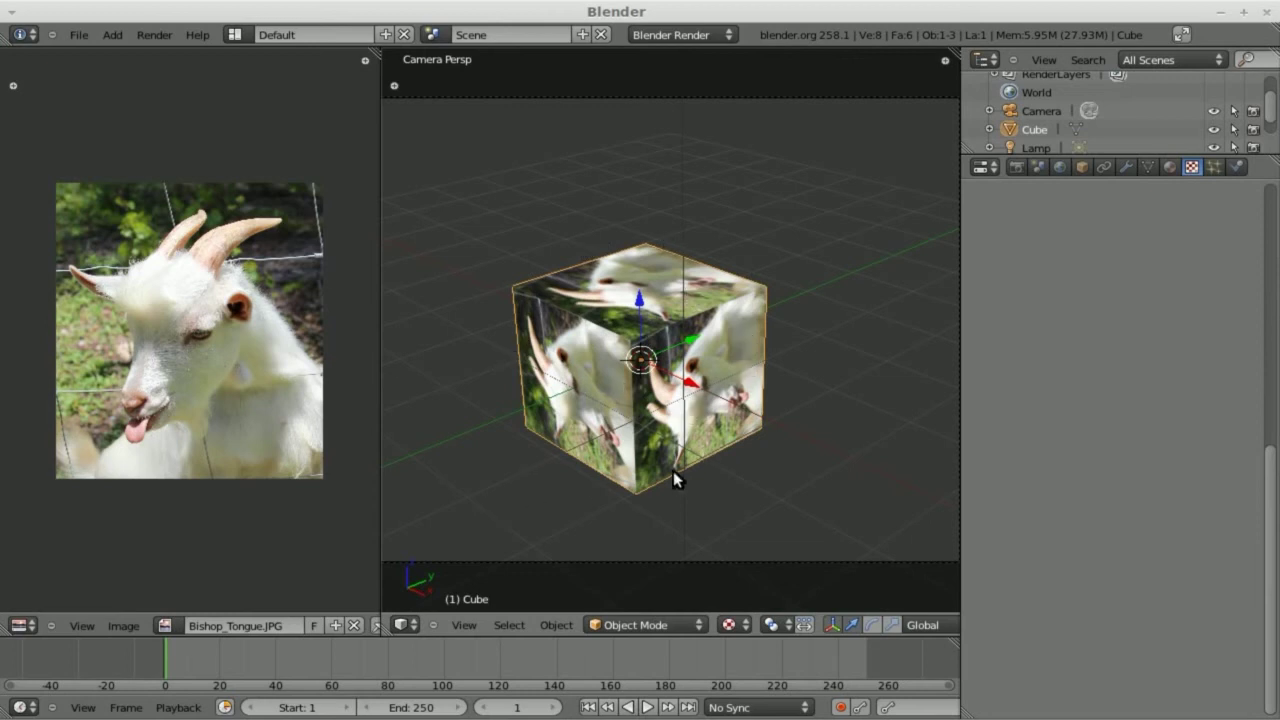
pyautogui.press('F12')
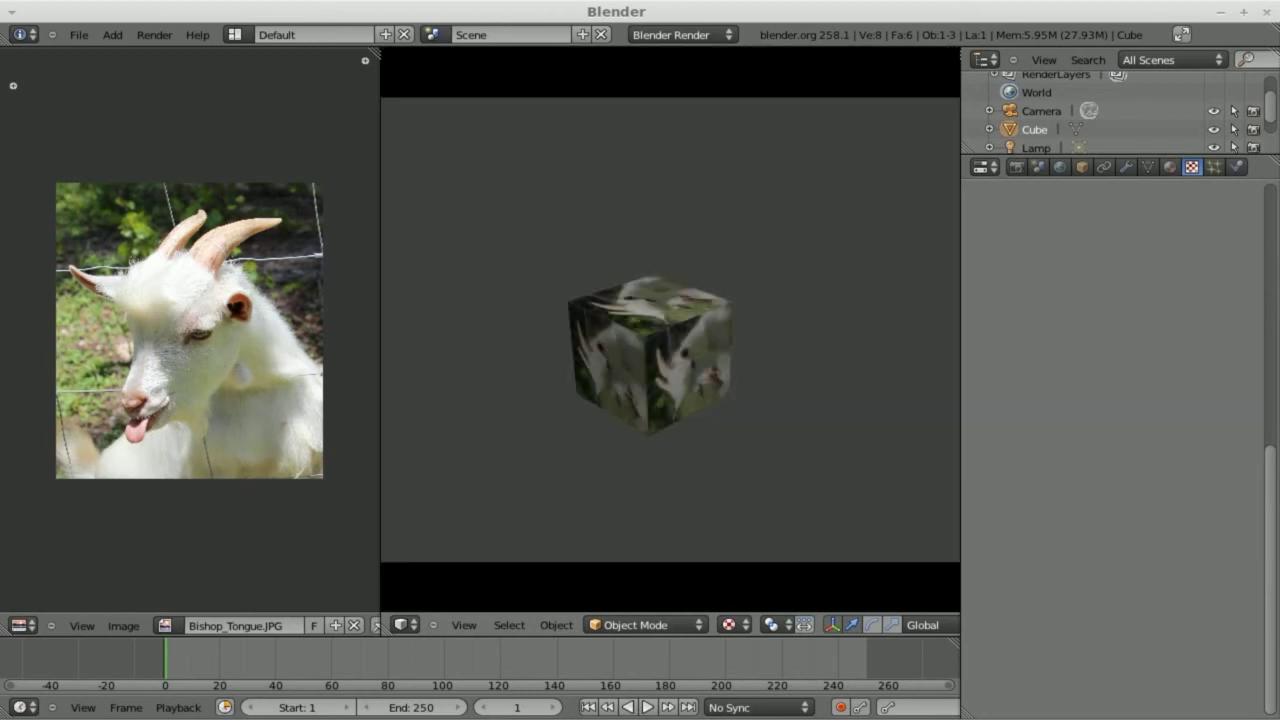
pyautogui.press('Escape')
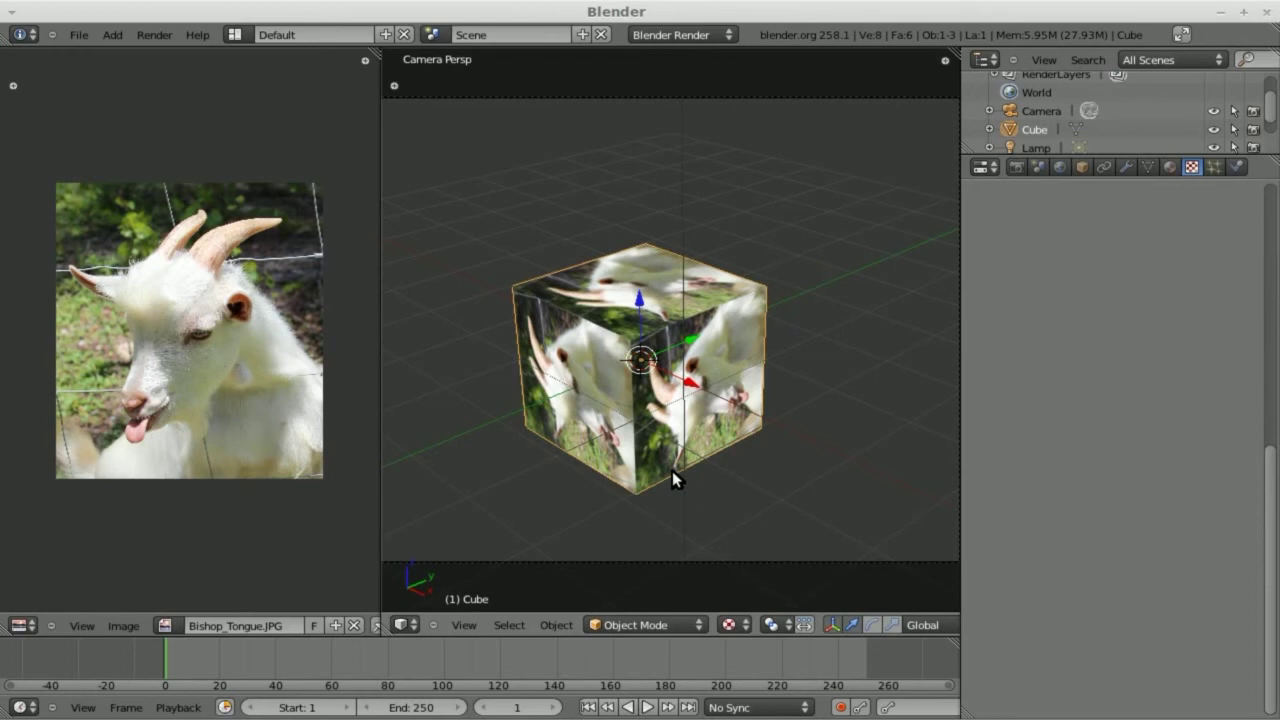
pyautogui.press('F12')
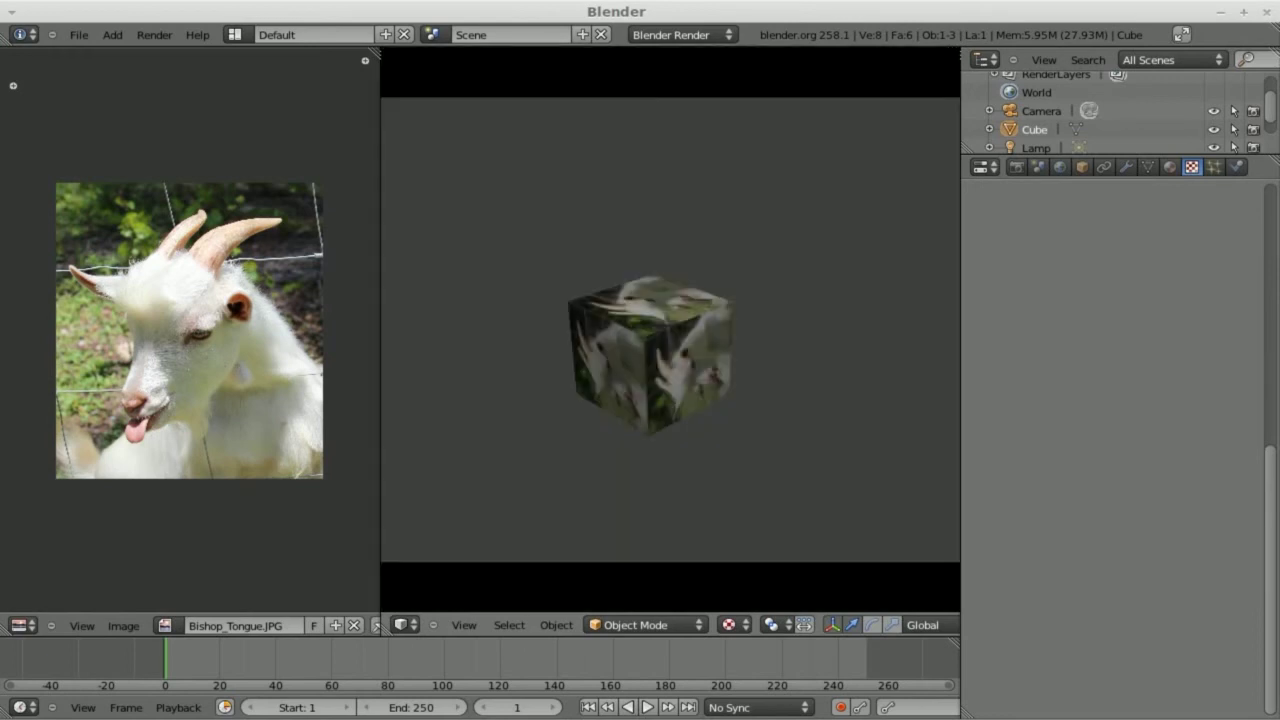
pyautogui.press('Escape')
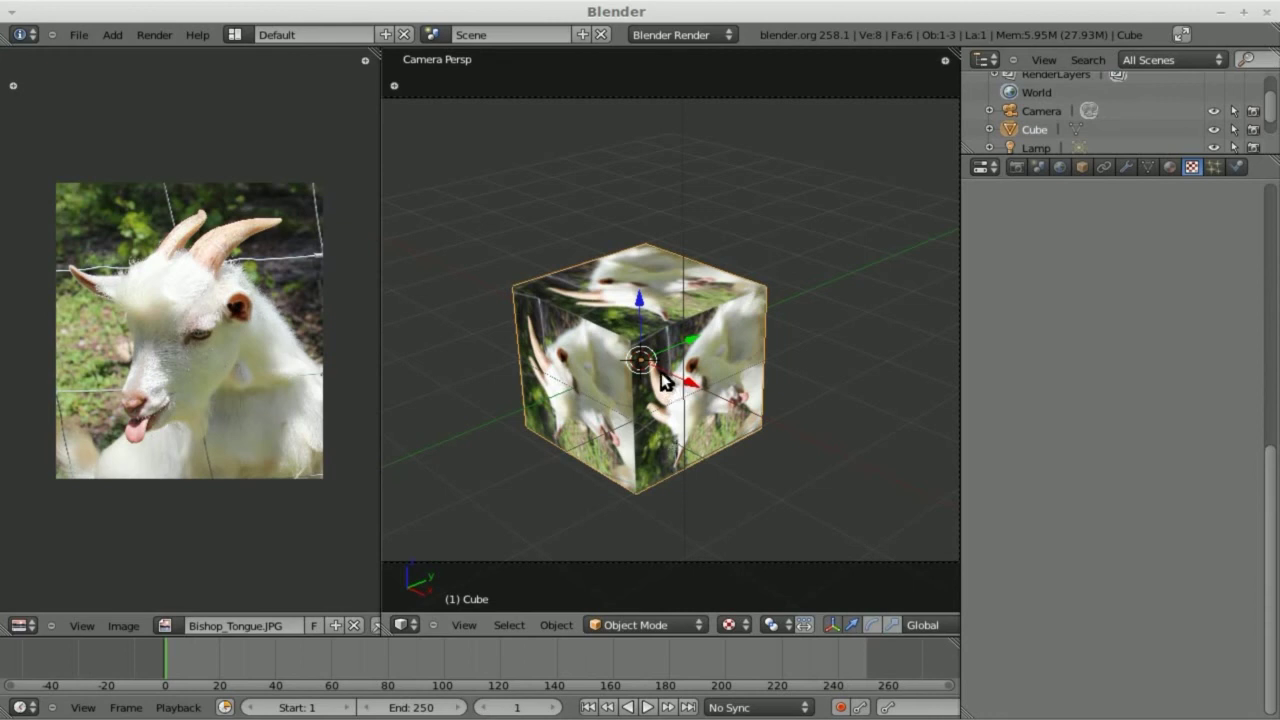
pyautogui.click(730, 625)
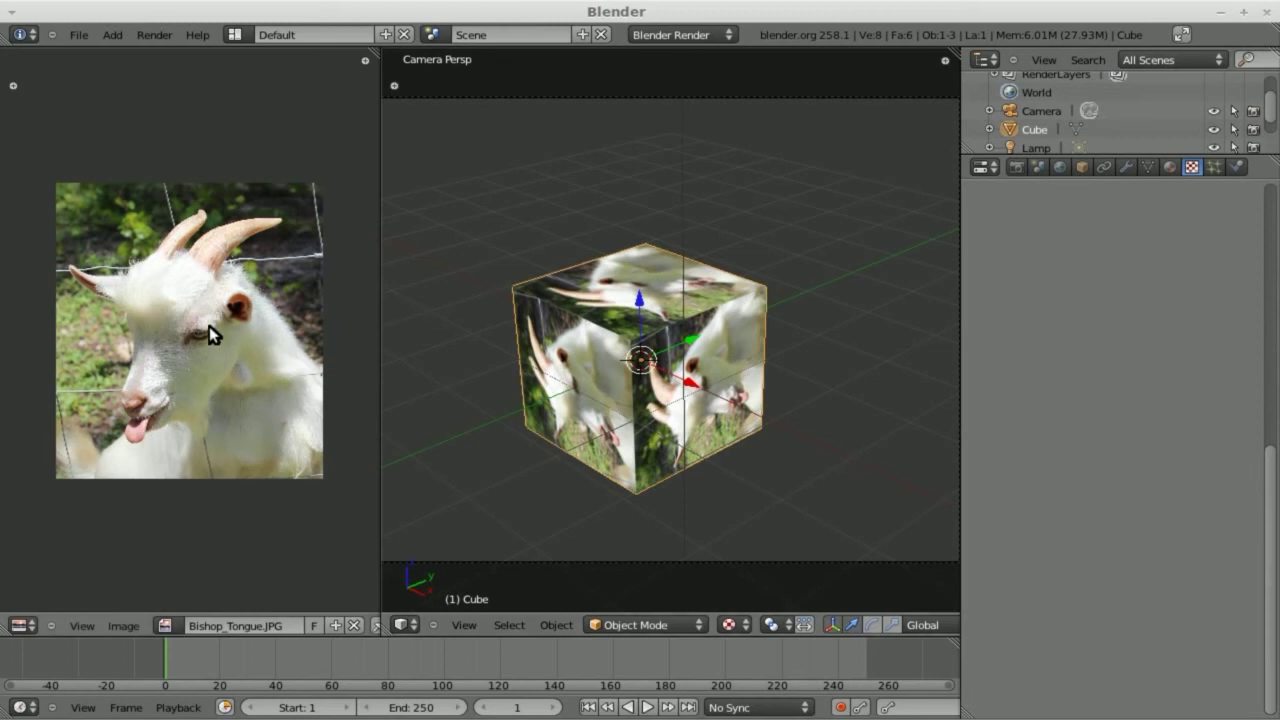
# - In Edit Mode, box-select the UV rectangle's top edge and move it straight down
pyautogui.press('Tab')
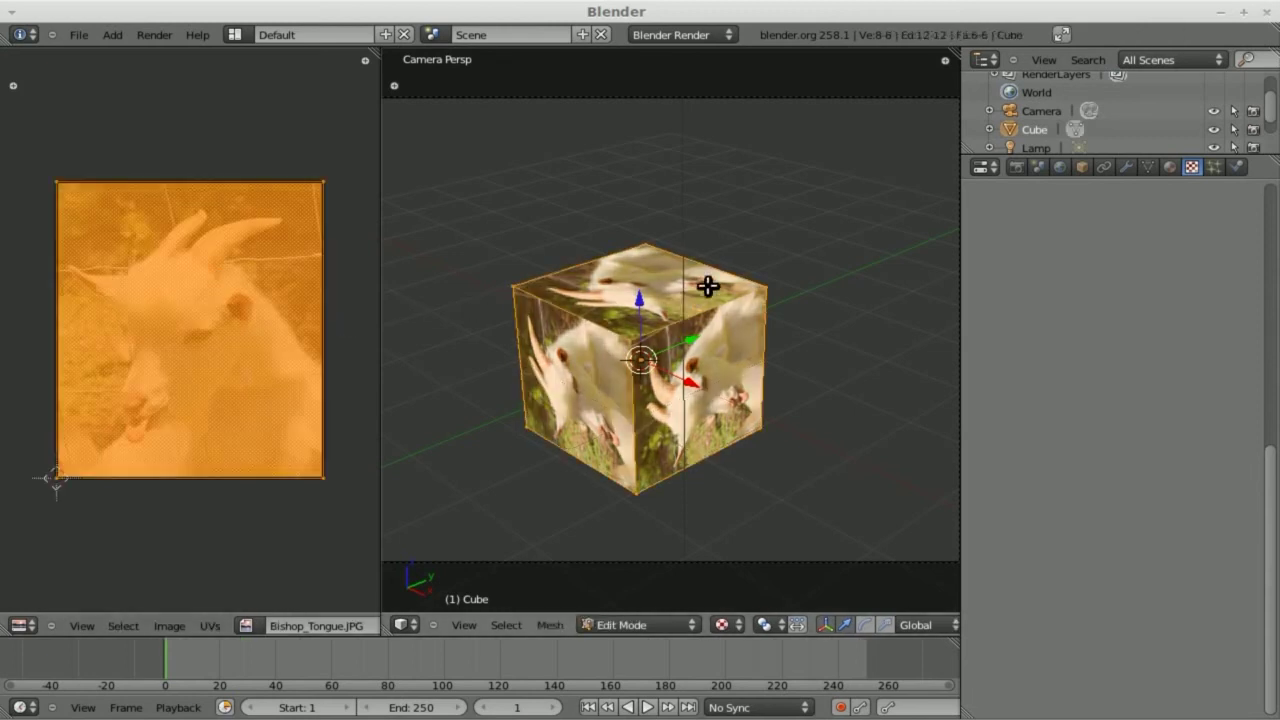
pyautogui.press('Tab')
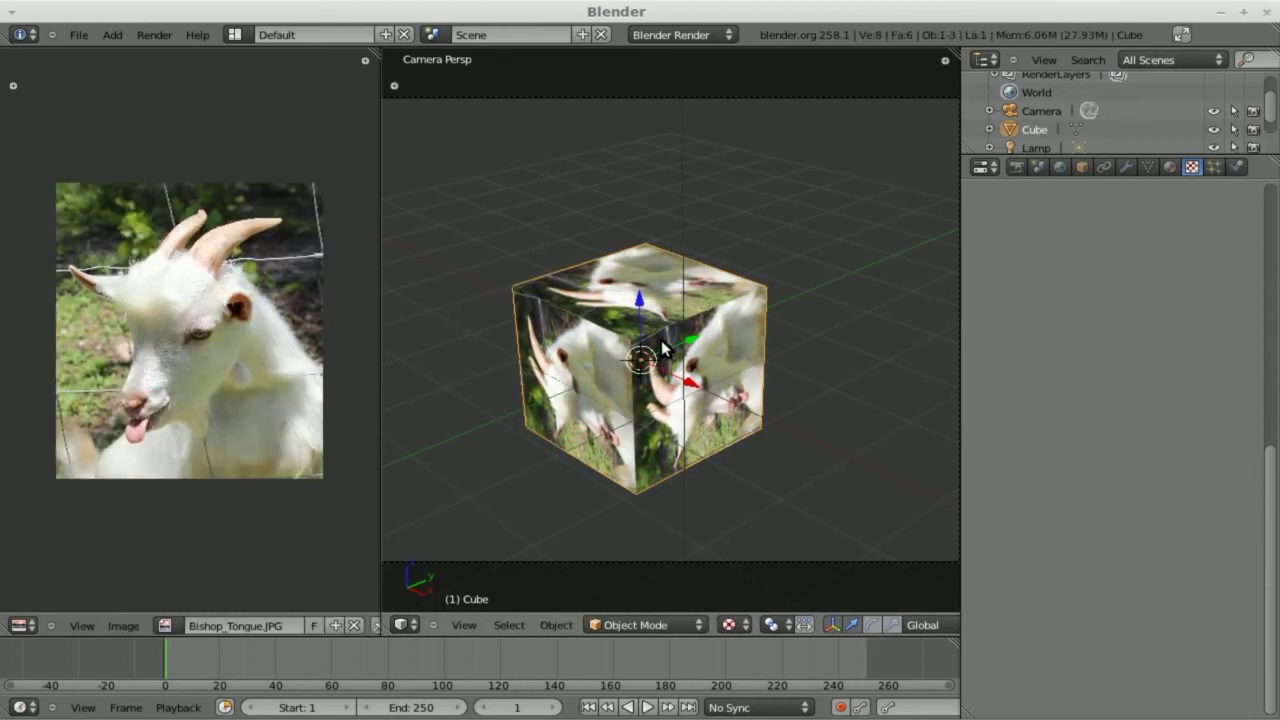
pyautogui.press('Tab')
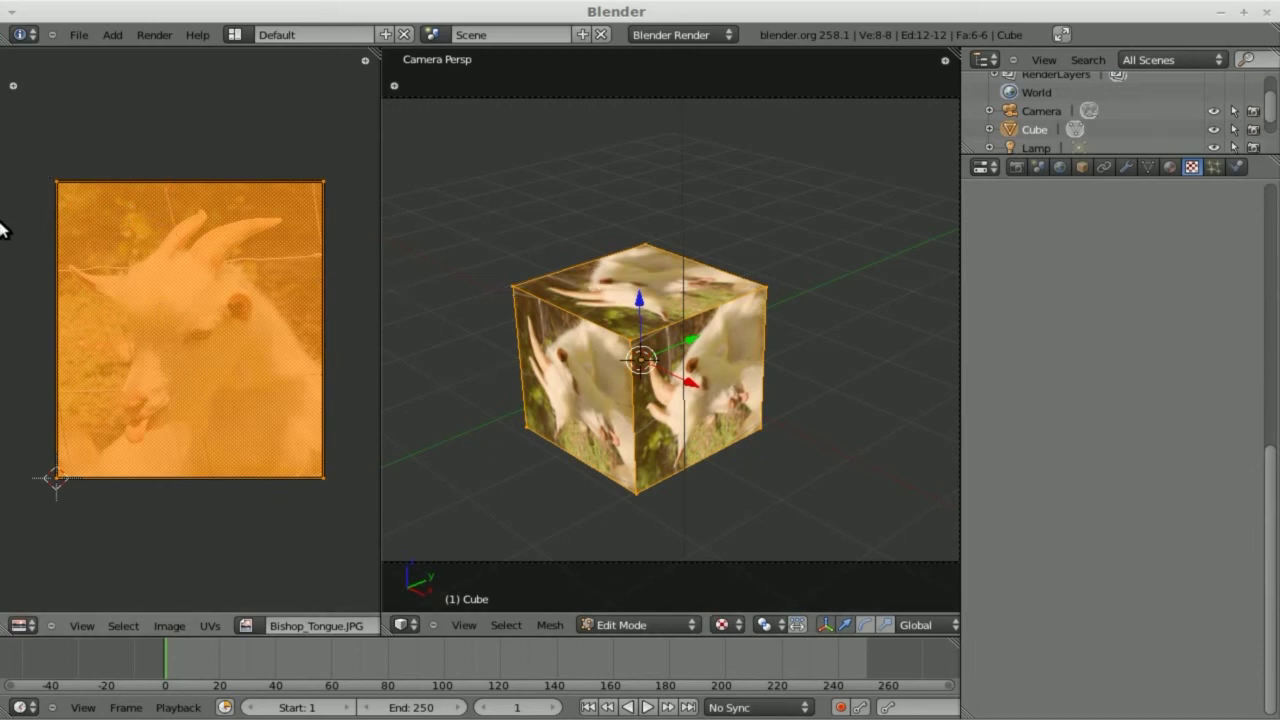
pyautogui.press('a')
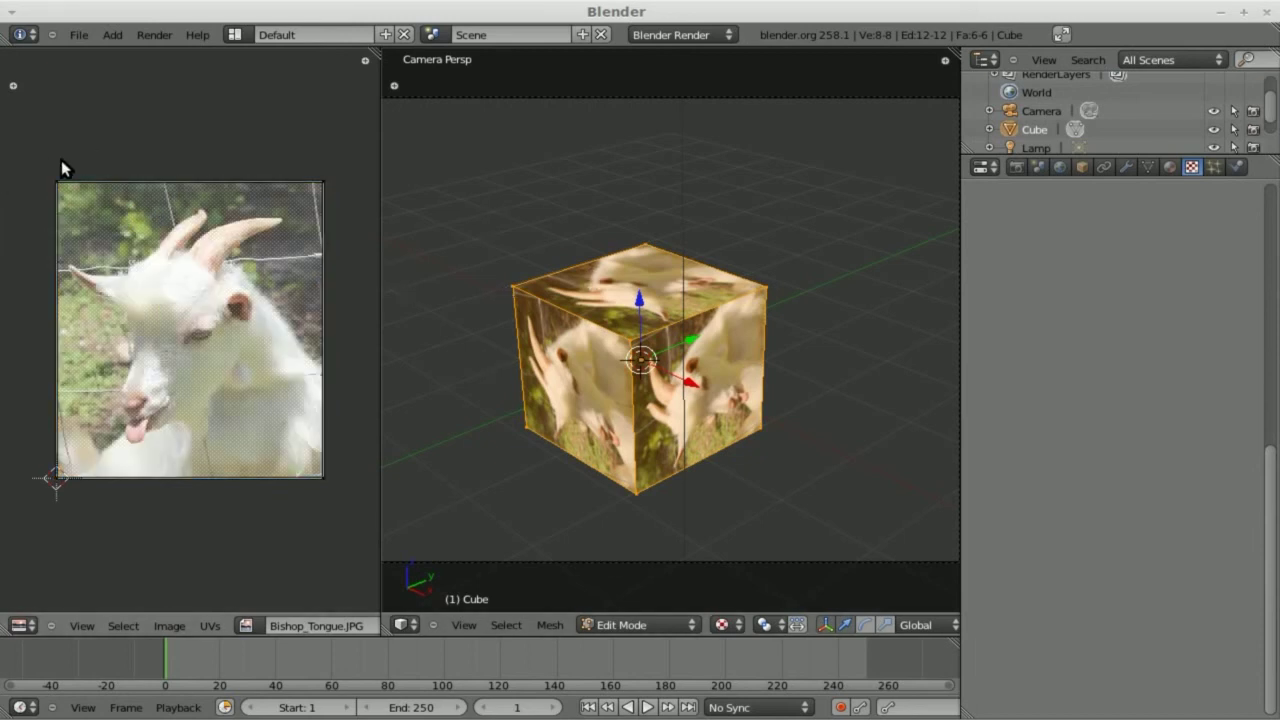
pyautogui.press('b')
pyautogui.moveTo(31, 151); pyautogui.dragTo(348, 232)
pyautogui.press('g')
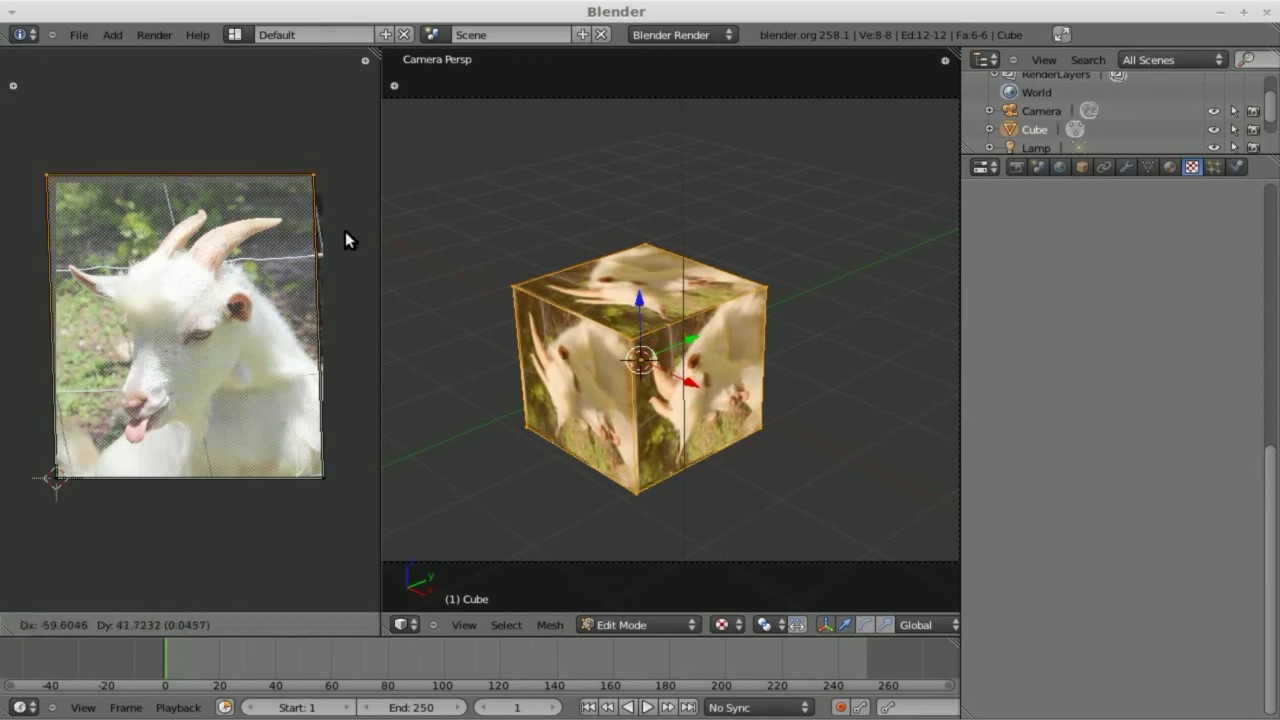
pyautogui.press('y')
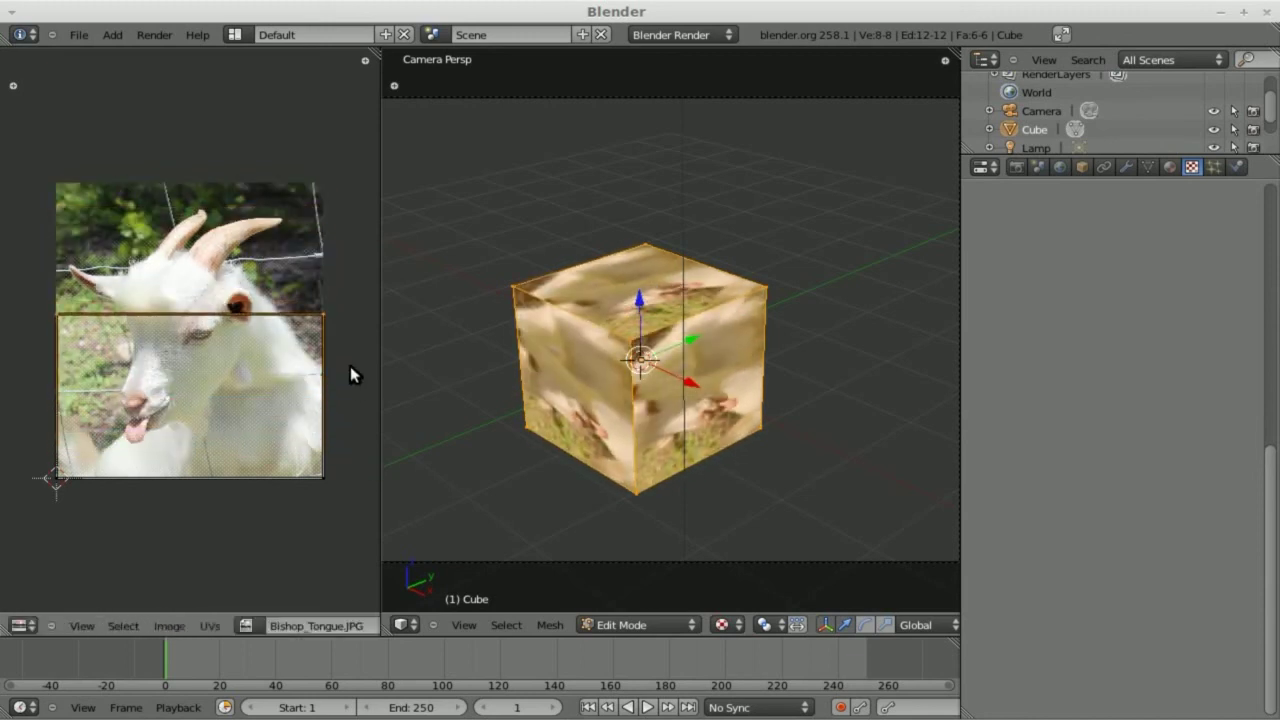
pyautogui.press('p')
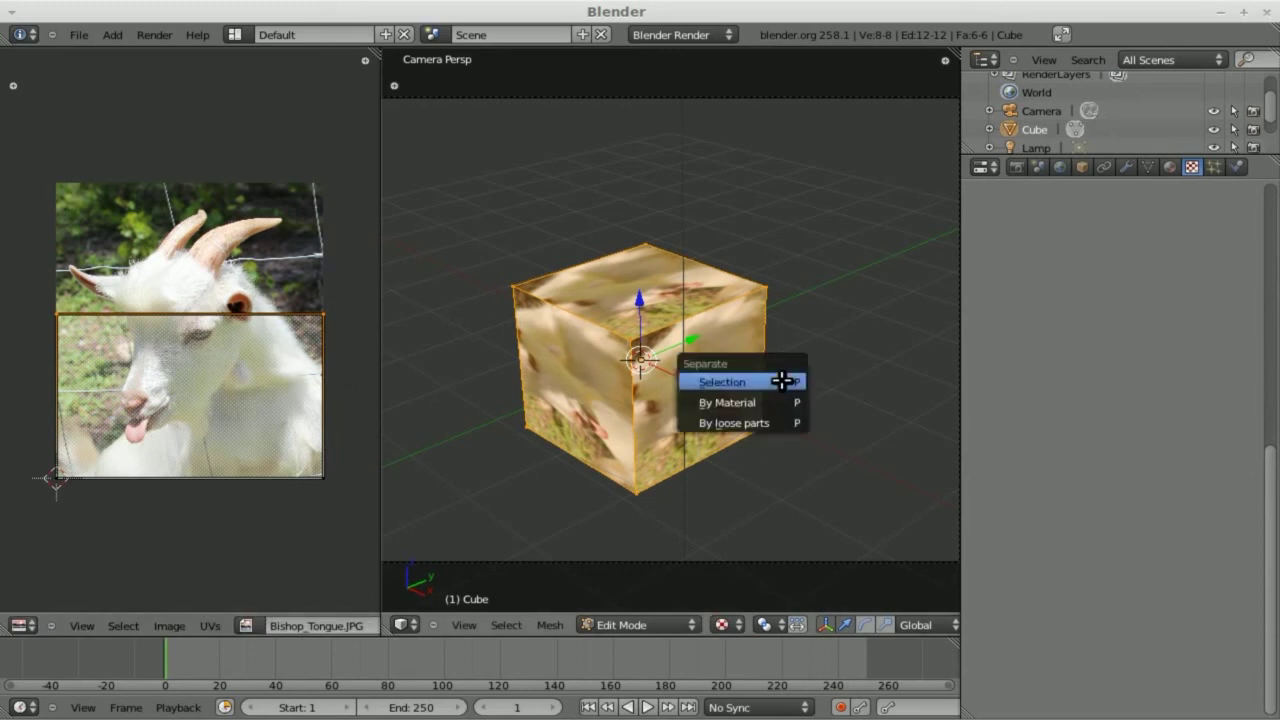
pyautogui.press('Escape')
pyautogui.press('Tab')
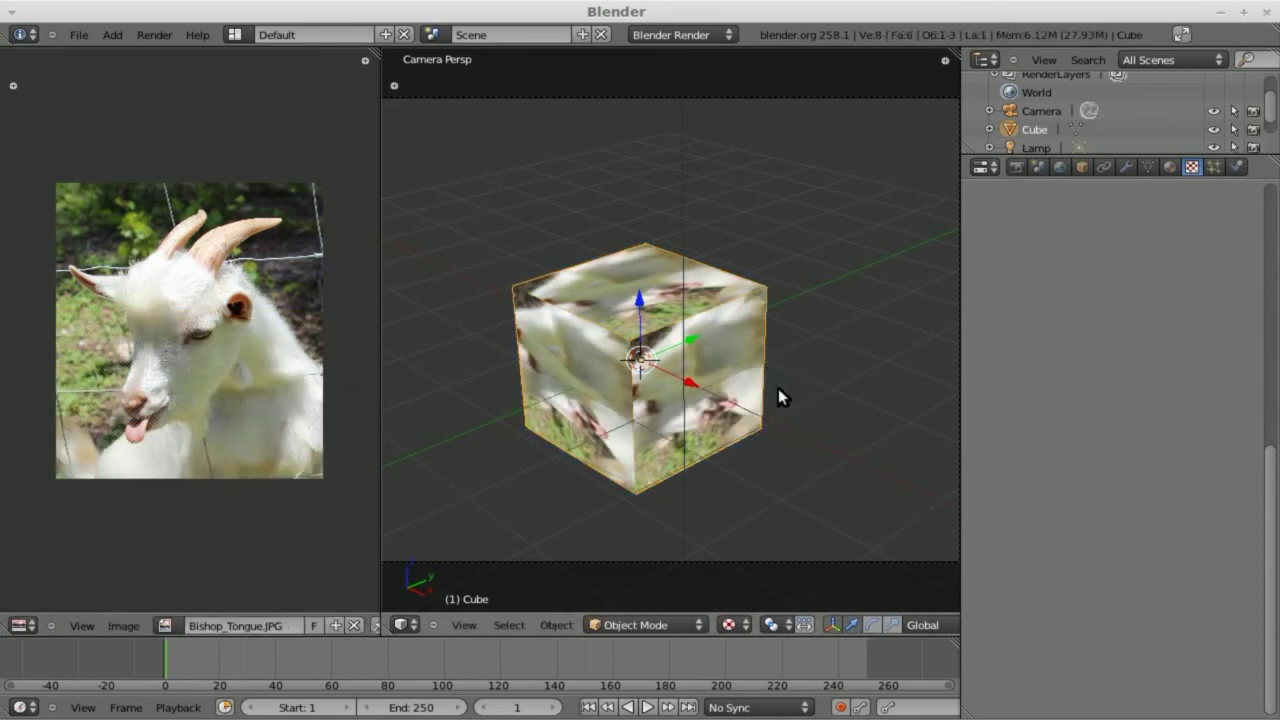
pyautogui.press('F12')
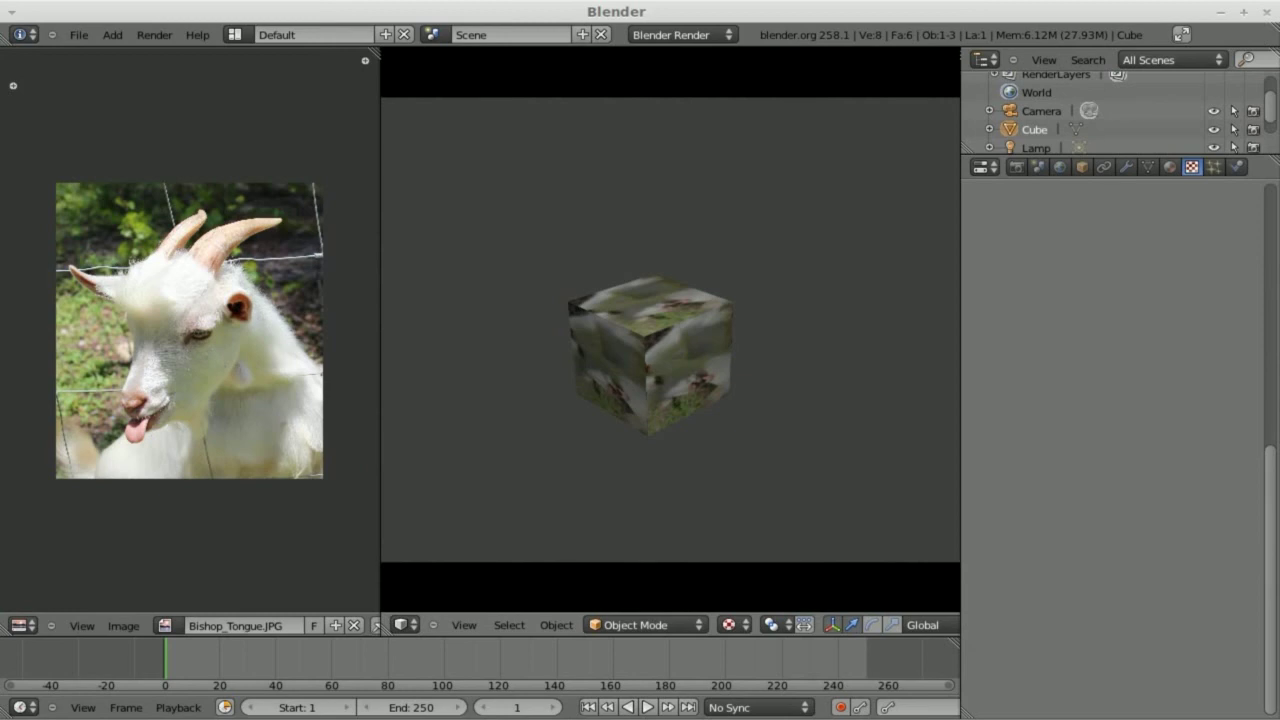
pyautogui.press('Escape')
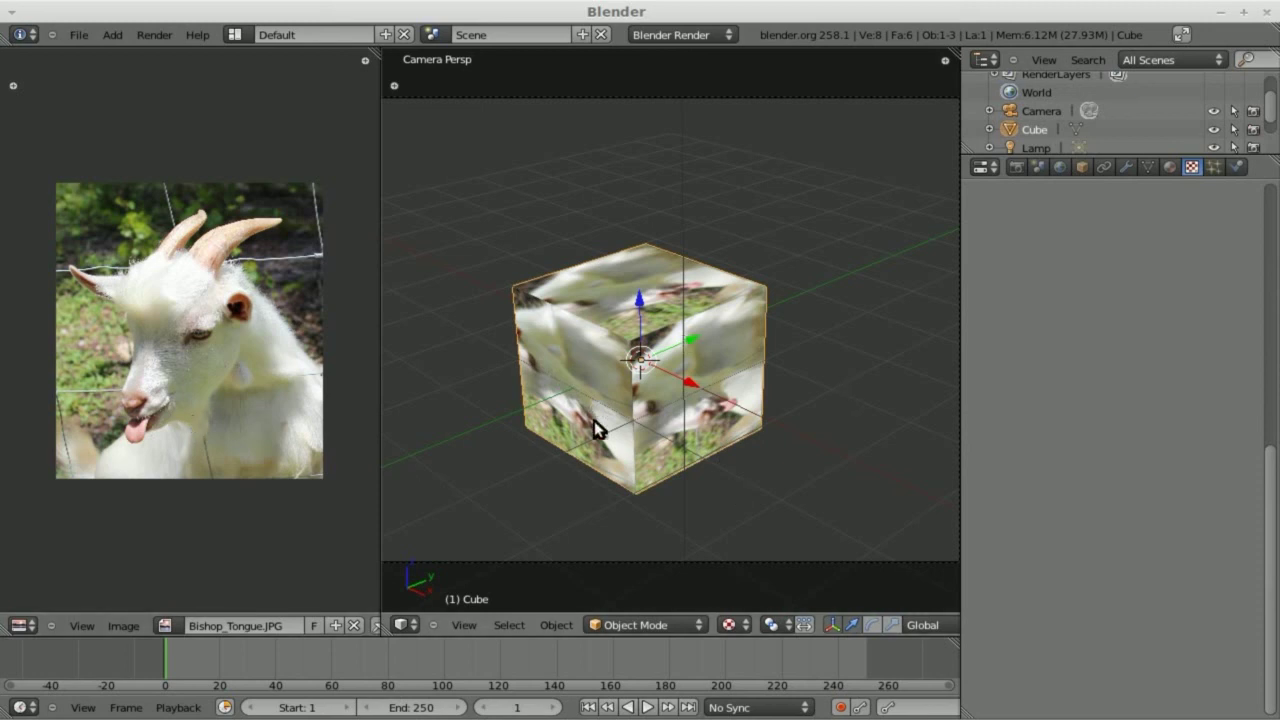
pyautogui.click(735, 625)
# - Switch the viewport shading to Solid, then back to Textured
pyautogui.click(732, 628)
pyautogui.click(754, 567)
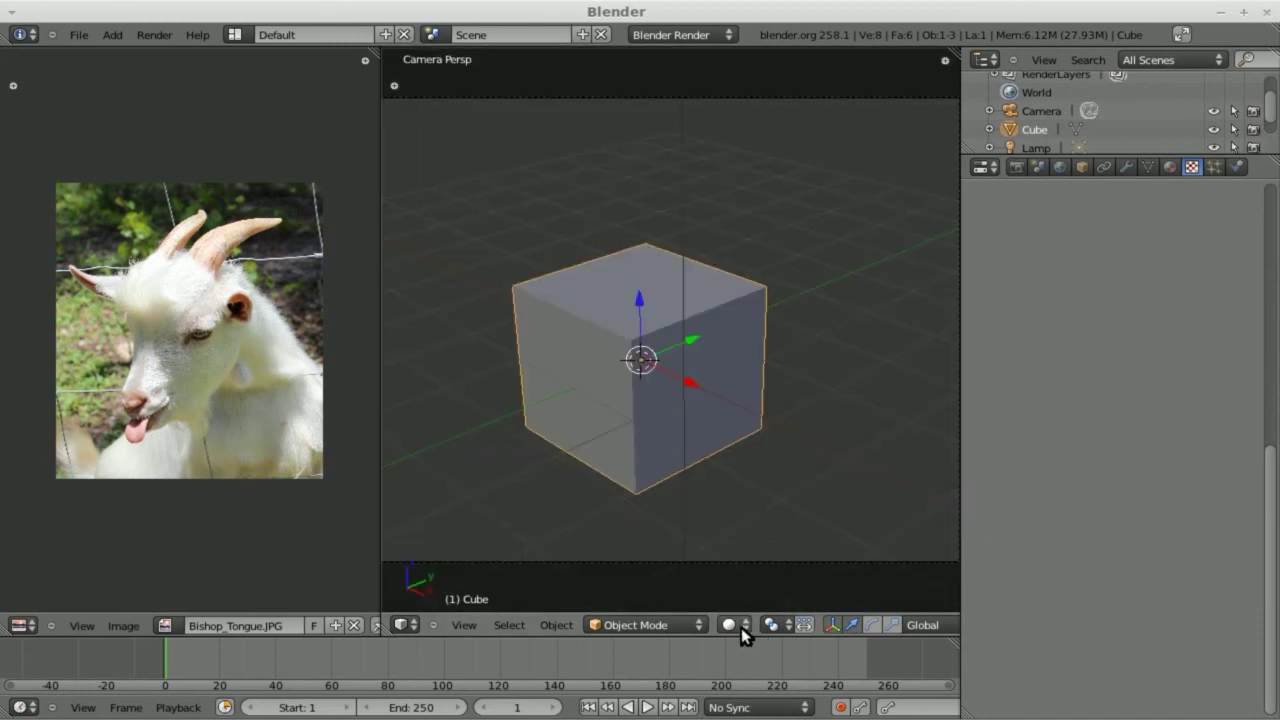
pyautogui.click(740, 628)
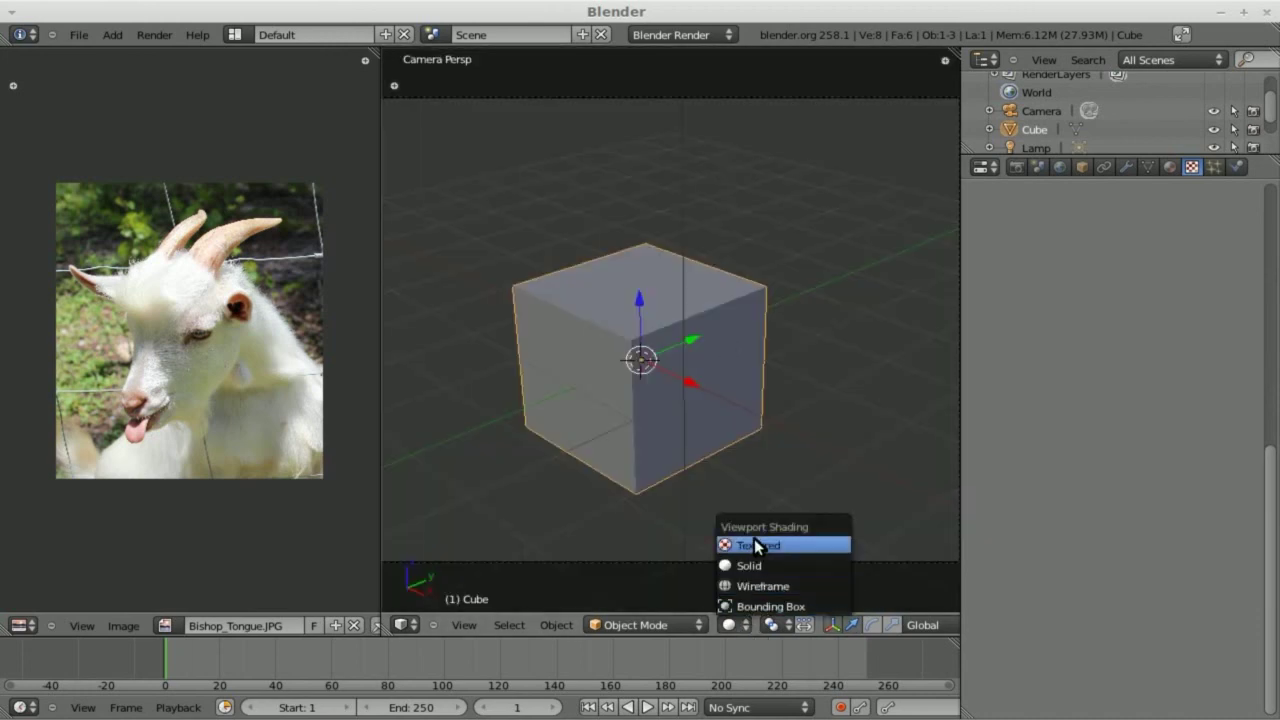
pyautogui.click(745, 545)
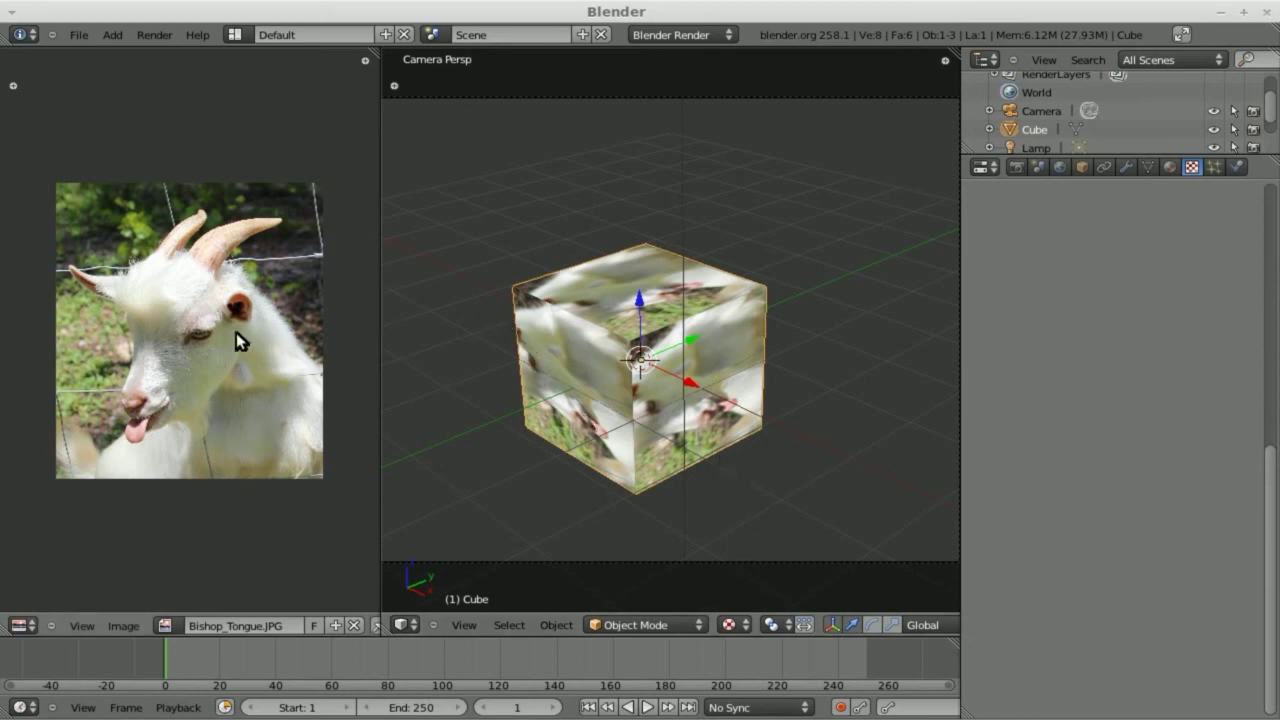
# - In Edit Mode, move the top UV edge upward along Y toward the photo's top
pyautogui.press('Tab')
pyautogui.press('g')
pyautogui.press('y')
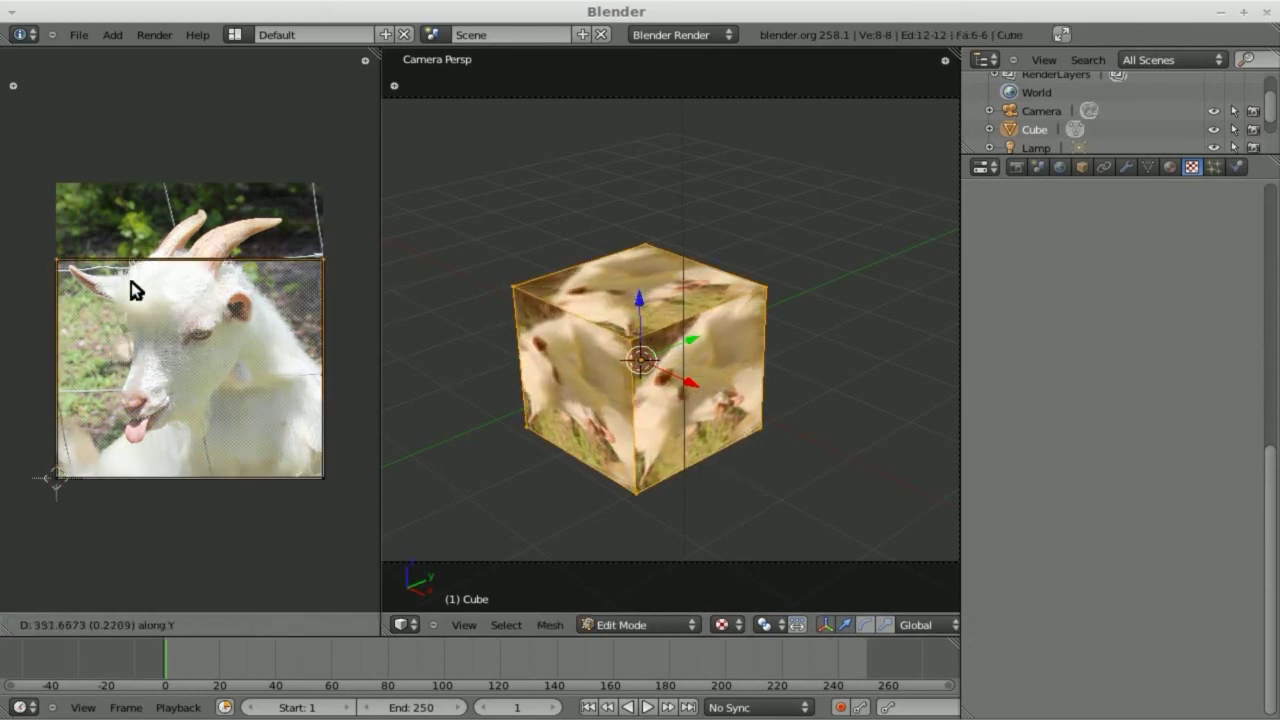